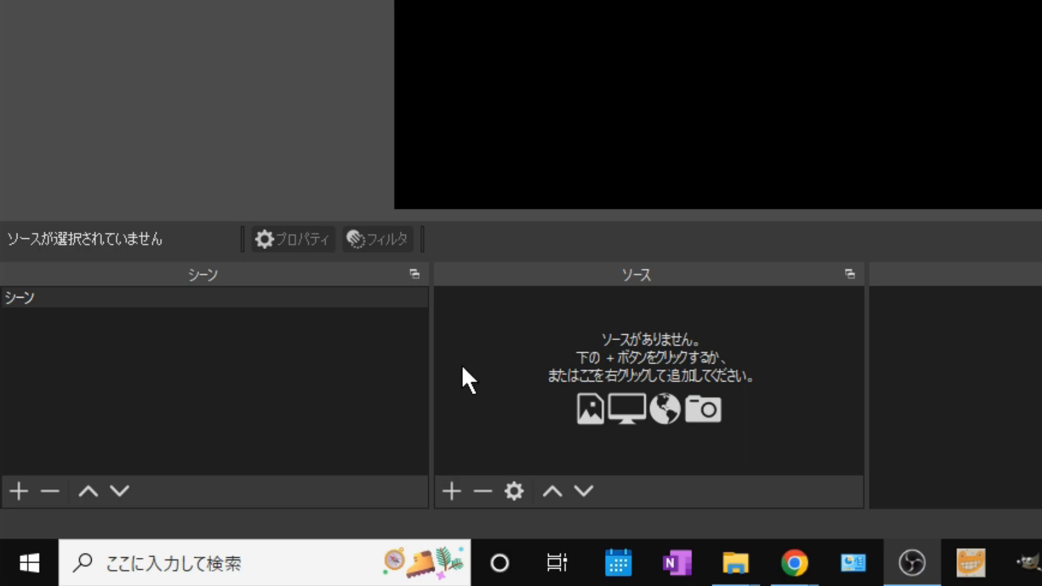
Add a new 映像キャプチャデバイス source to the scene シーン, keeping its default name.
{"action": "left_click", "coordinate": [295, 303]}
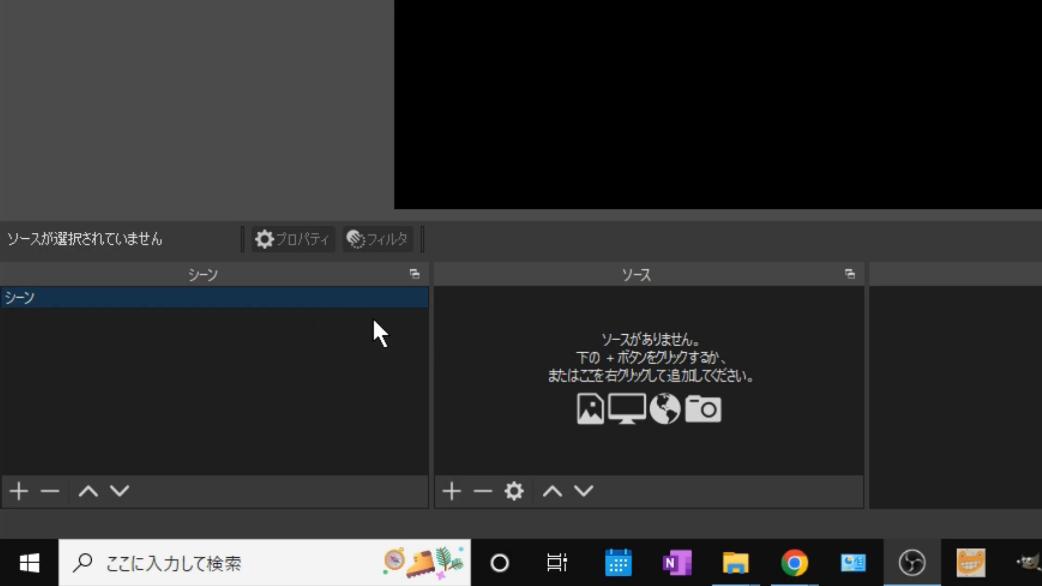
{"action": "left_click", "coordinate": [462, 496]}
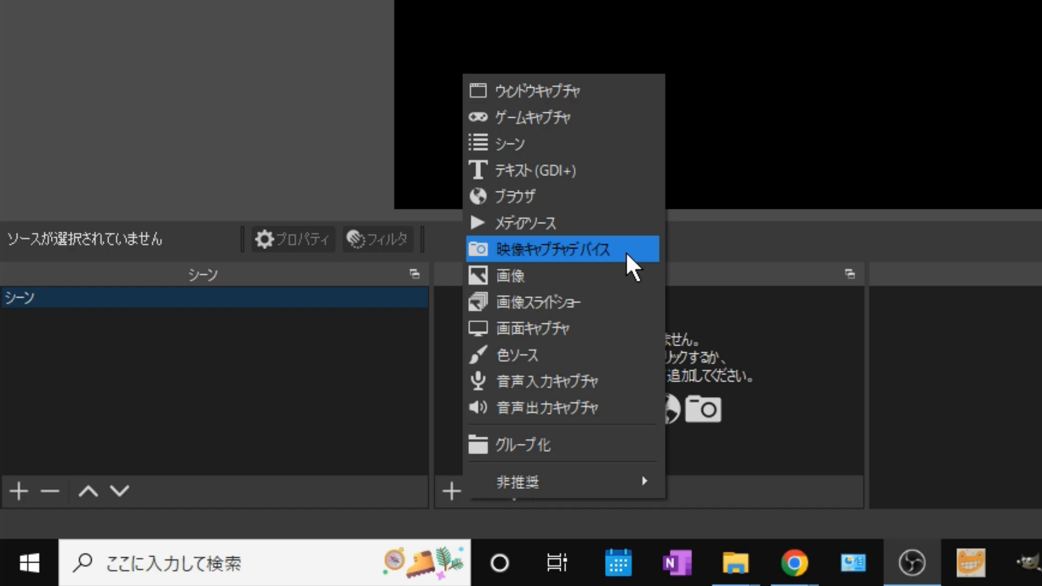
{"action": "left_click", "coordinate": [626, 252]}
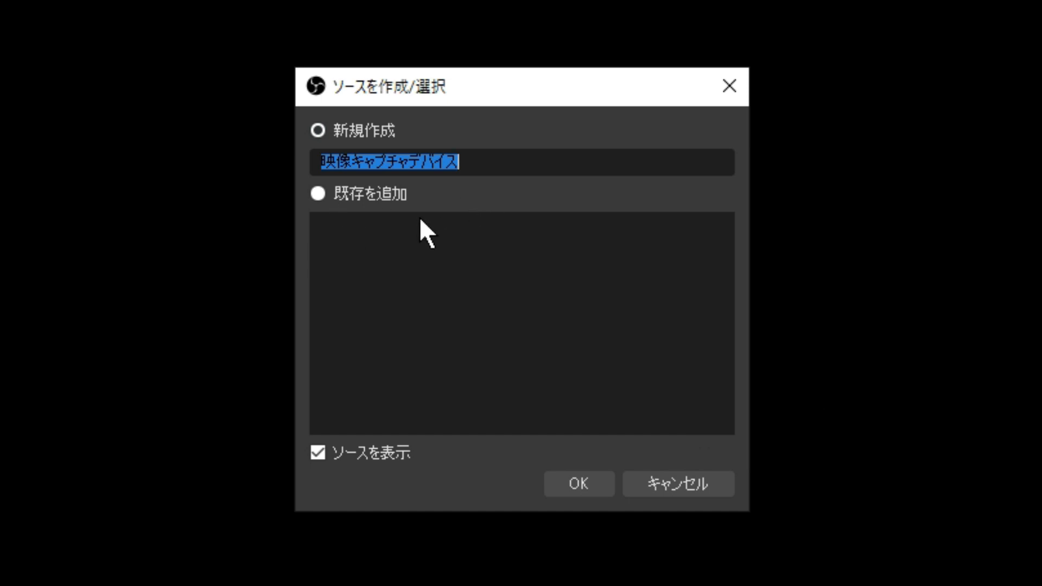
{"action": "left_click", "coordinate": [587, 490]}
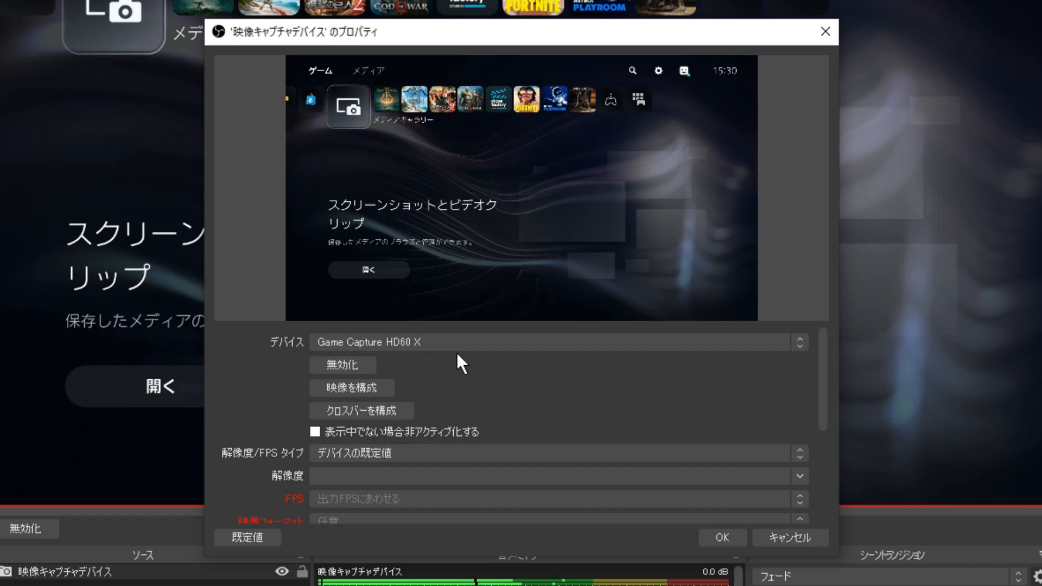
Configure the Game Capture HD60 X video source with the resolution/FPS type カスタム and a resolution of 2560x1440.
{"action": "scroll", "coordinate": [456, 350], "scroll_direction": "down", "scroll_amount": 2}
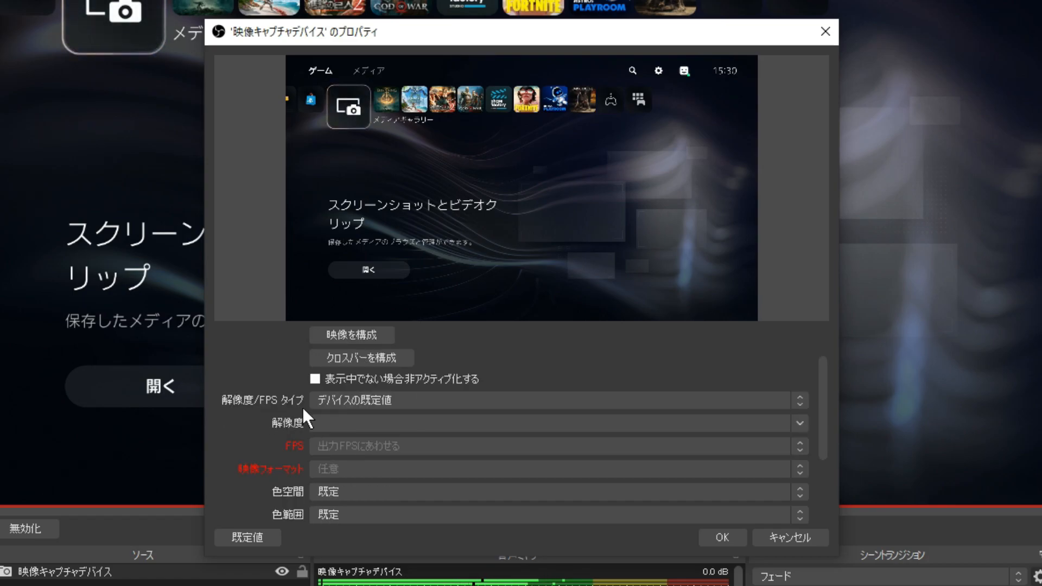
{"action": "left_click", "coordinate": [445, 402]}
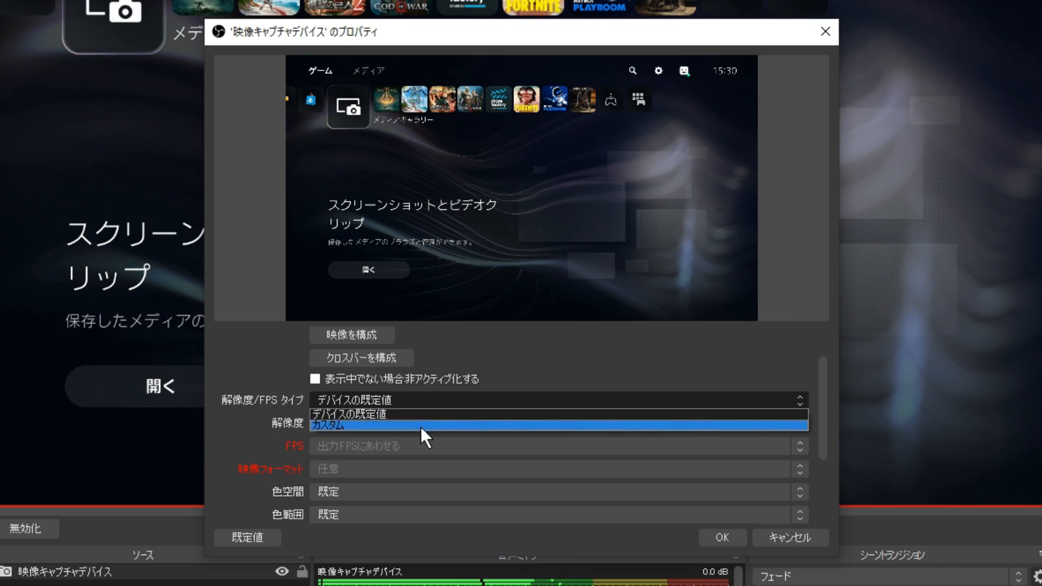
{"action": "left_click", "coordinate": [421, 426]}
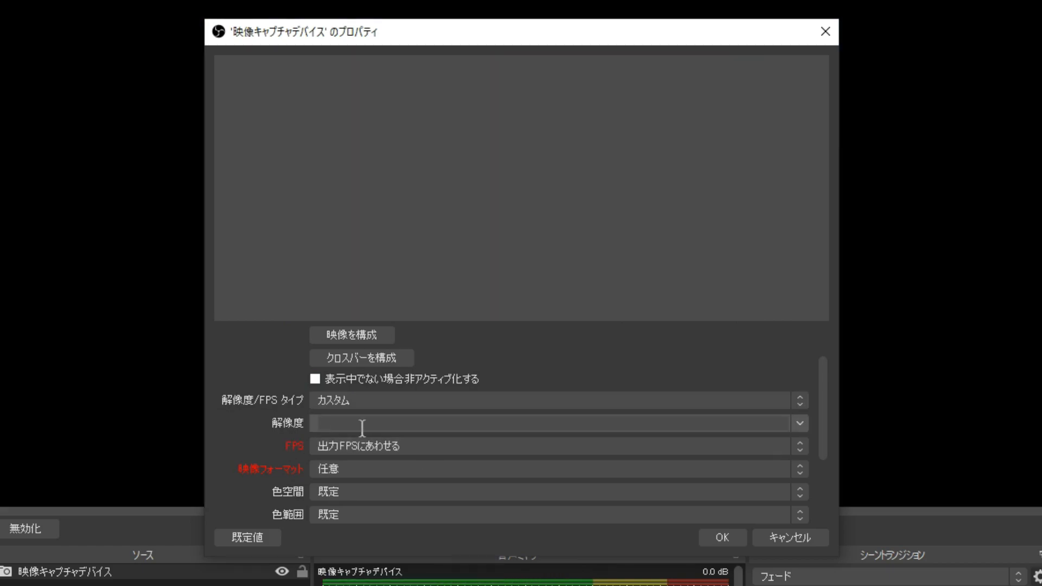
{"action": "left_click", "coordinate": [799, 423]}
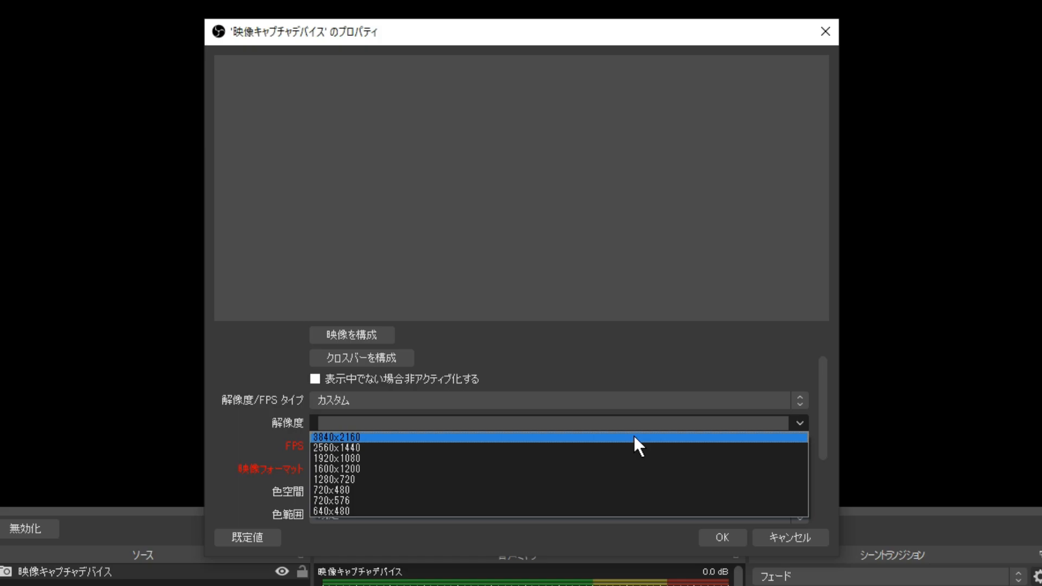
{"action": "left_click", "coordinate": [633, 446]}
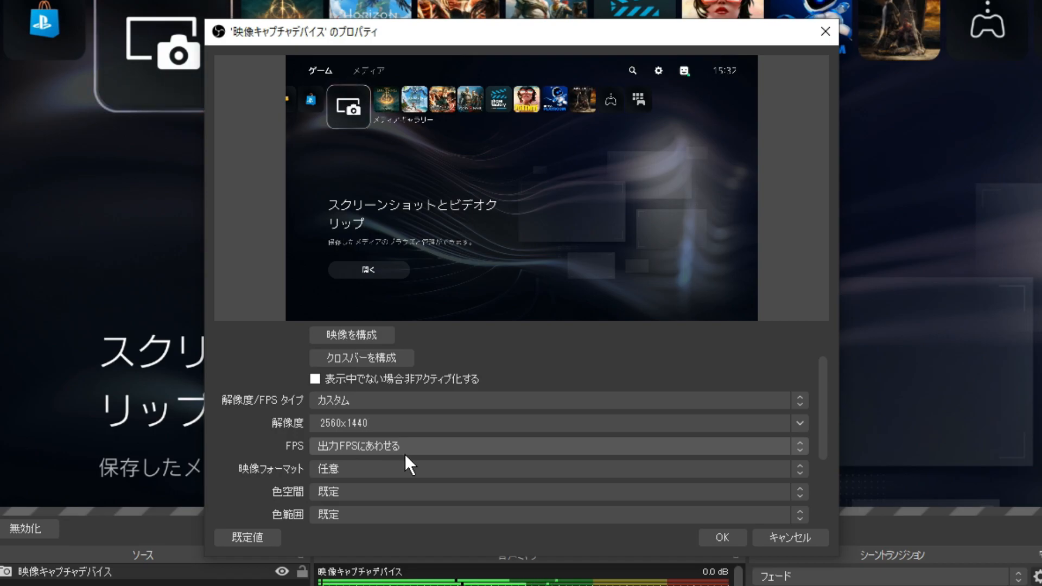
{"action": "scroll", "coordinate": [261, 497], "scroll_direction": "down", "scroll_amount": 4}
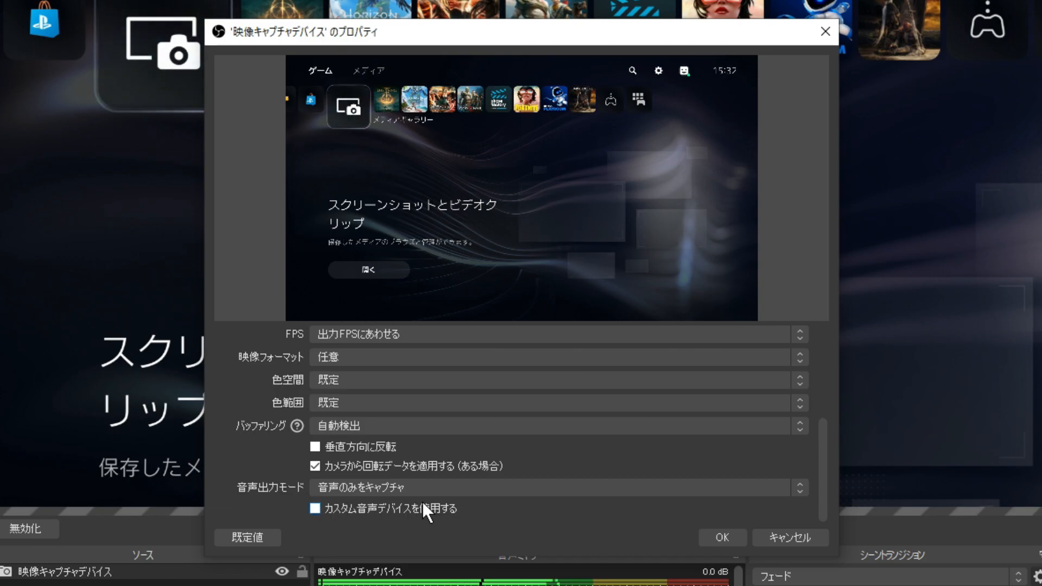
{"action": "left_click", "coordinate": [734, 536]}
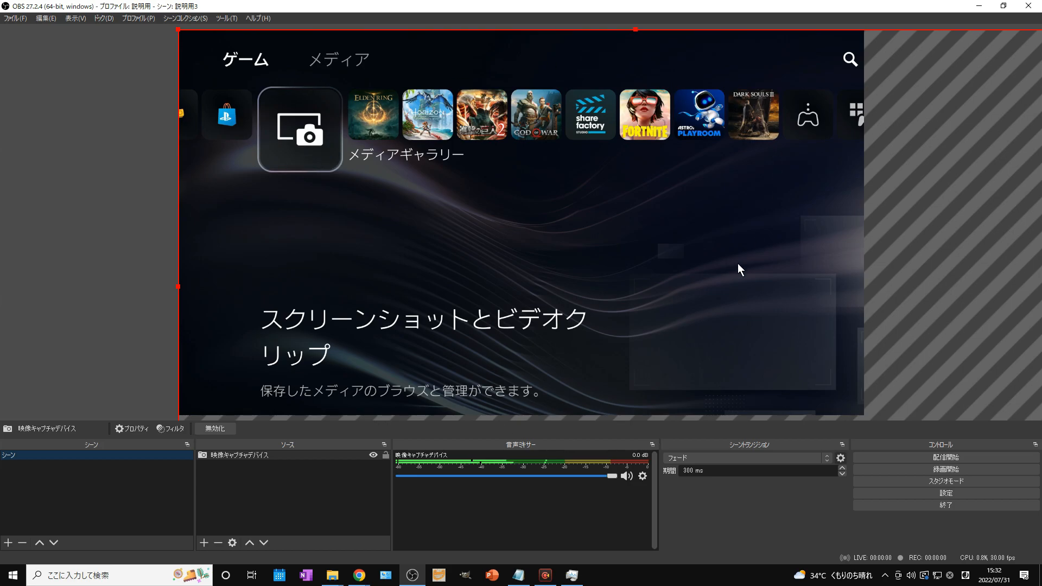
Scale and reposition the video capture in the preview so it fills the whole canvas.
{"action": "left_click_drag", "start_coordinate": [179, 30], "coordinate": [651, 341]}
{"action": "left_click_drag", "start_coordinate": [715, 347], "coordinate": [249, 84]}
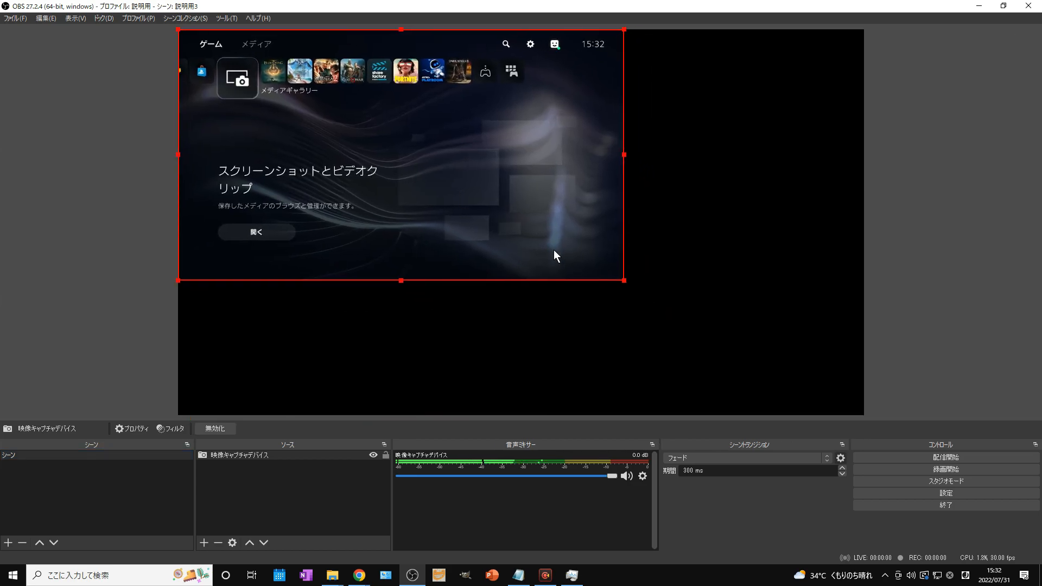
{"action": "left_click_drag", "start_coordinate": [624, 281], "coordinate": [863, 414]}
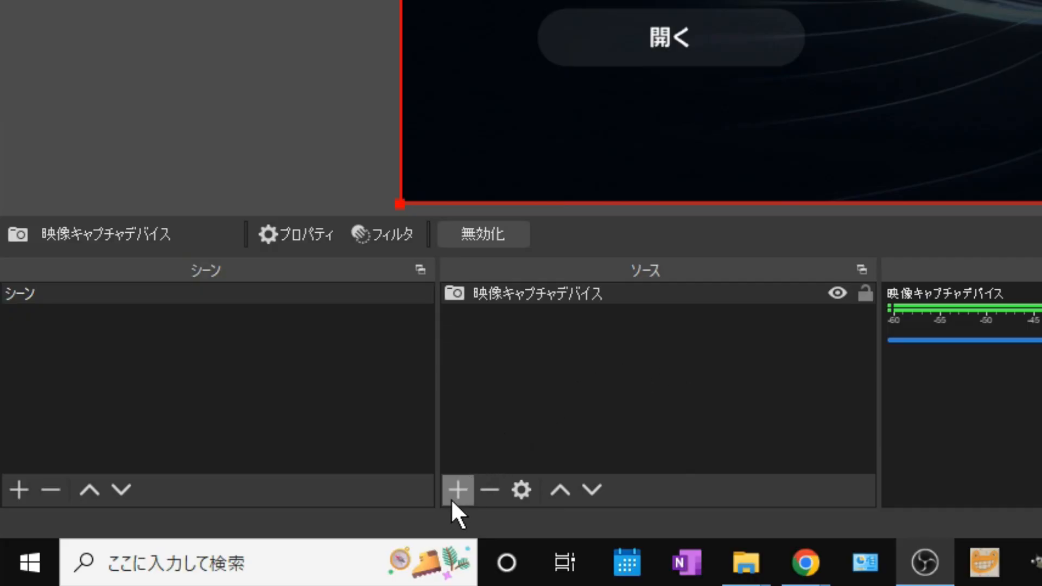
Add a 音声入力キャプチャ source using Game Capture HD60 X, and mute 映像キャプチャデバイス in the audio mixer.
{"action": "left_click", "coordinate": [450, 498]}
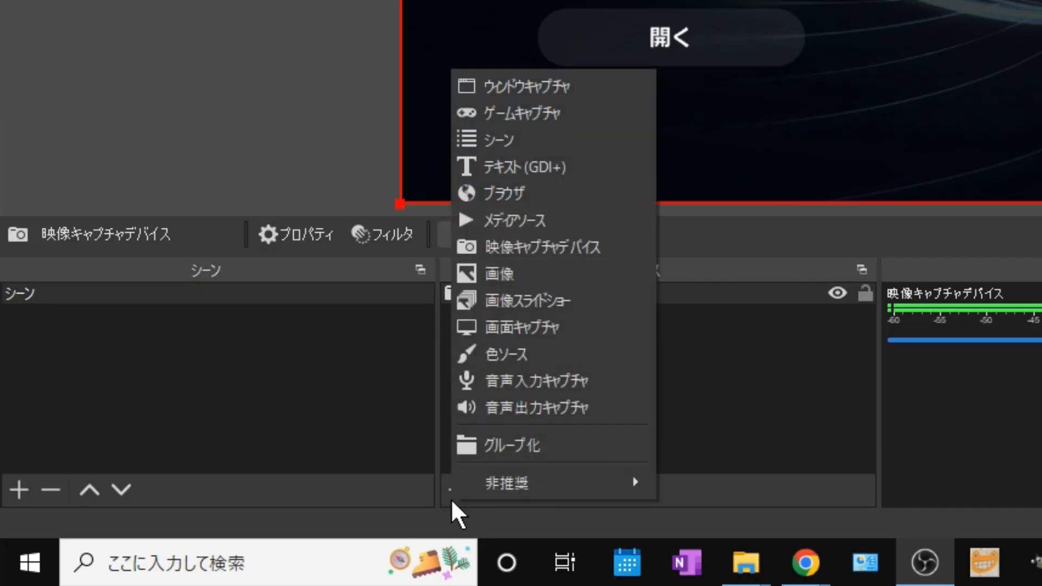
{"action": "left_click", "coordinate": [603, 377]}
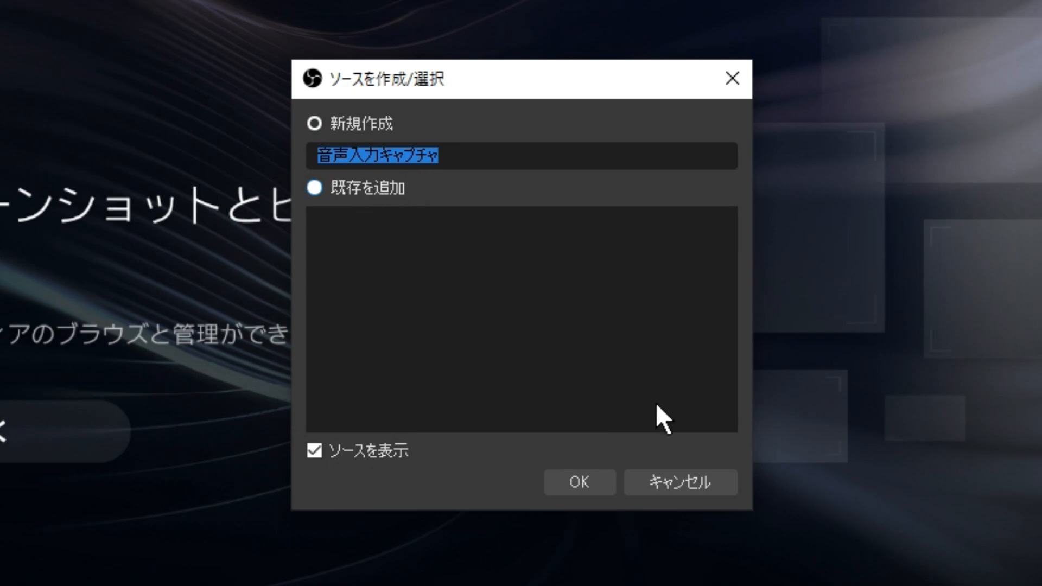
{"action": "left_click", "coordinate": [598, 486]}
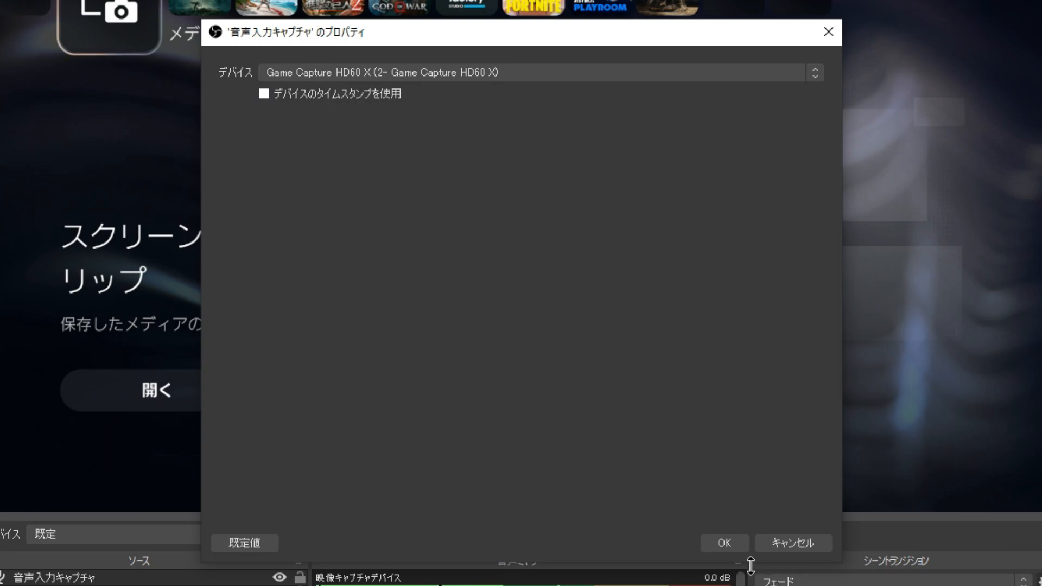
{"action": "left_click", "coordinate": [739, 543]}
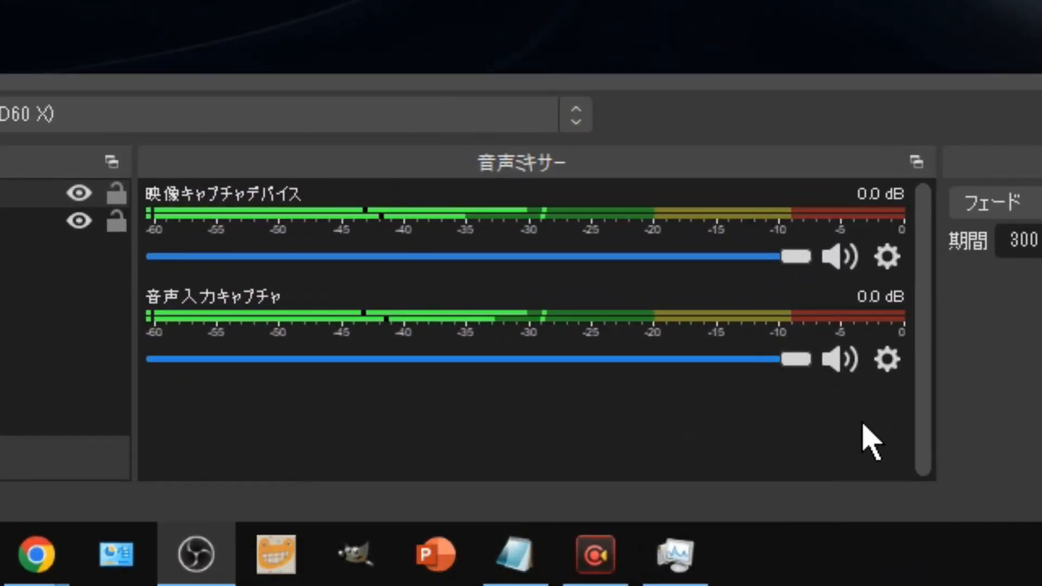
{"action": "left_click", "coordinate": [847, 260]}
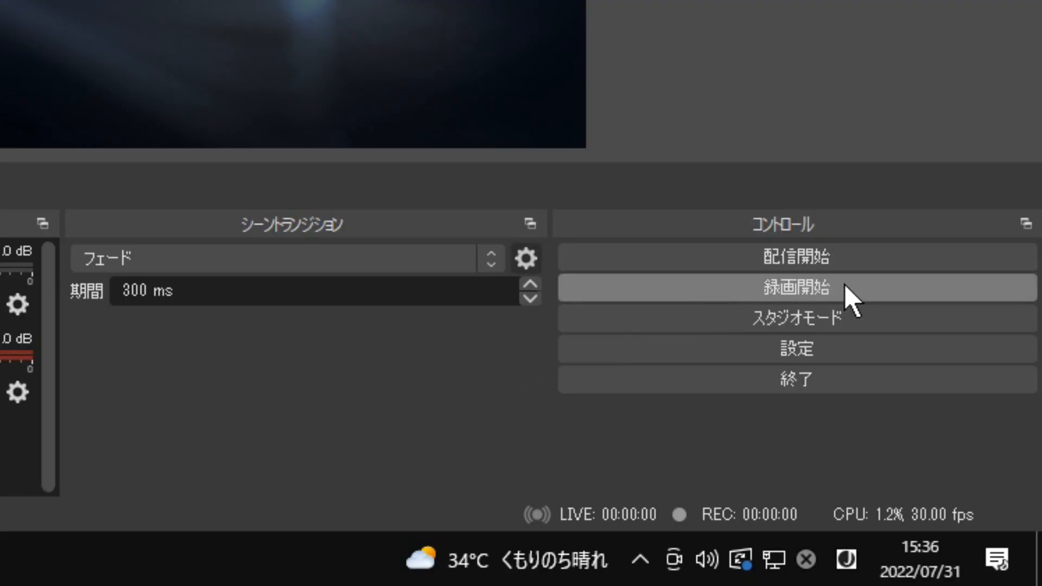
Set the global desktop audio device (デスクトップ音声) to 既定 in the audio settings.
{"action": "left_click", "coordinate": [895, 351]}
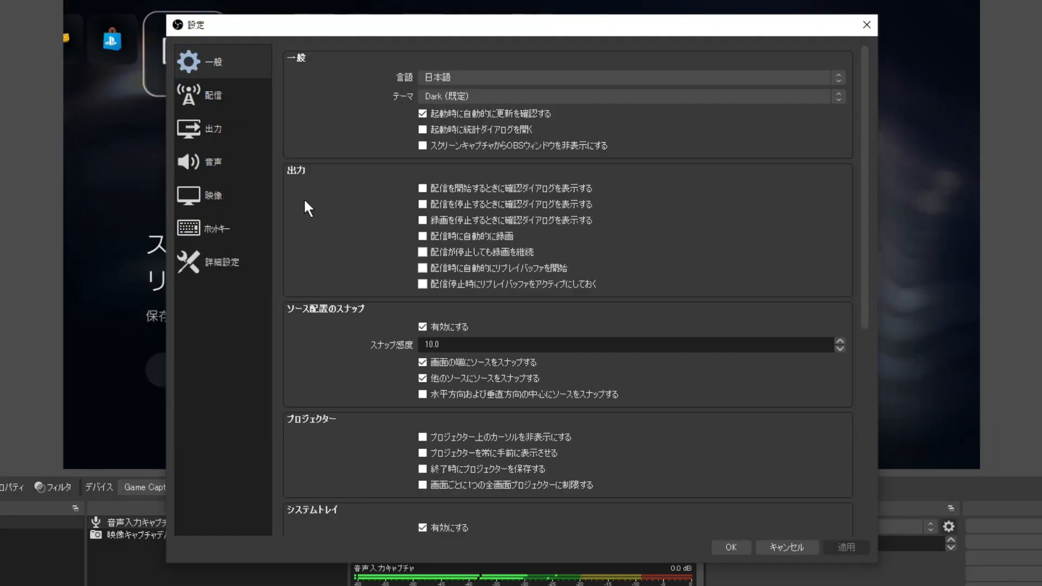
{"action": "left_click", "coordinate": [247, 164]}
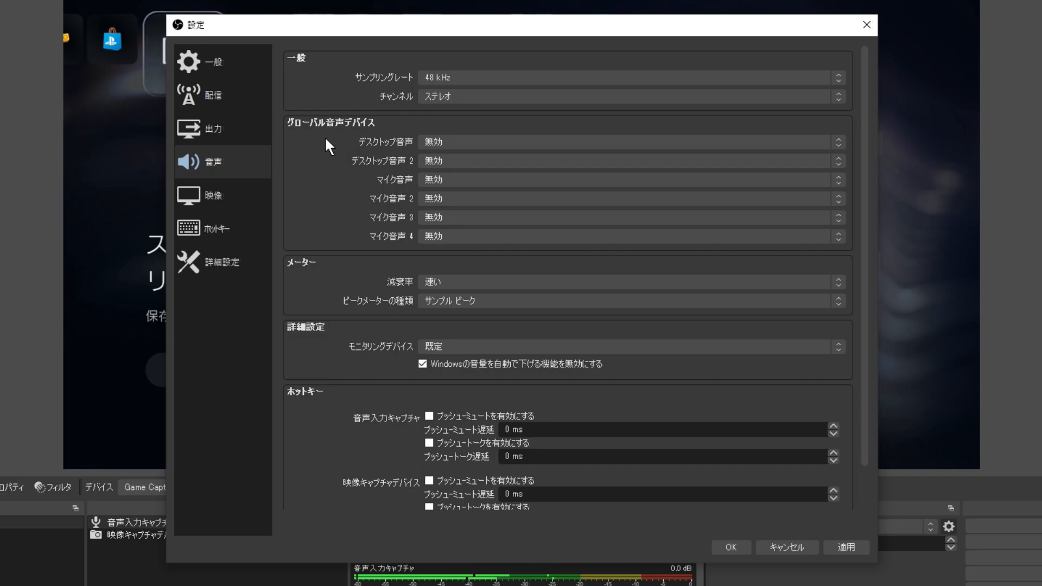
{"action": "left_click", "coordinate": [467, 139]}
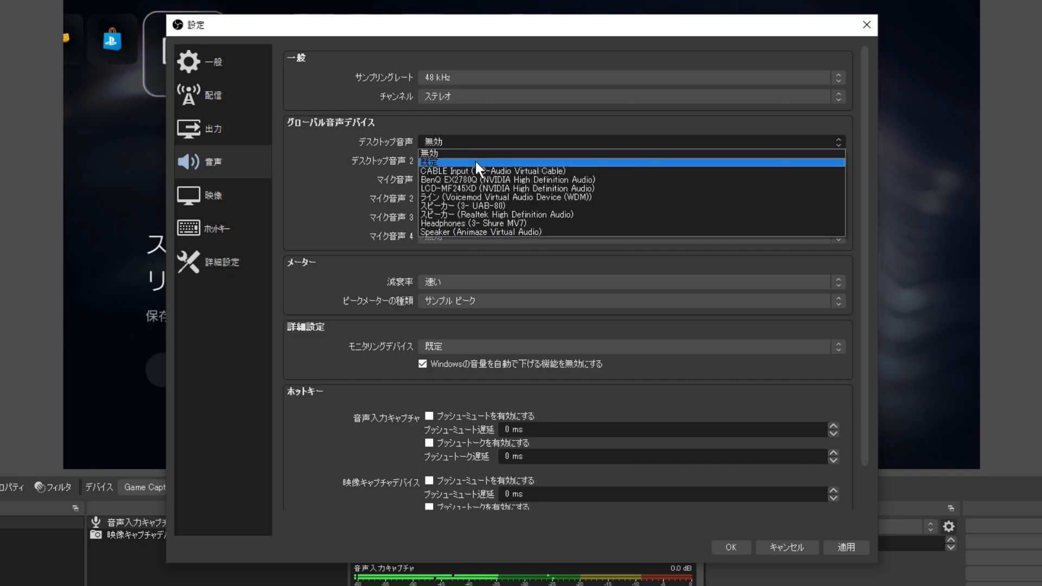
{"action": "left_click", "coordinate": [474, 159]}
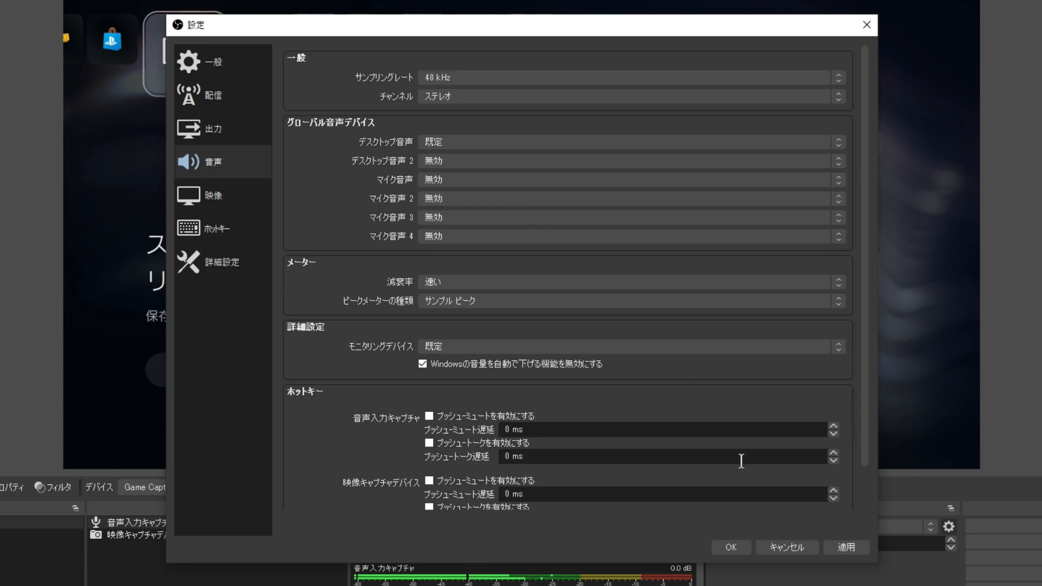
{"action": "left_click", "coordinate": [737, 550]}
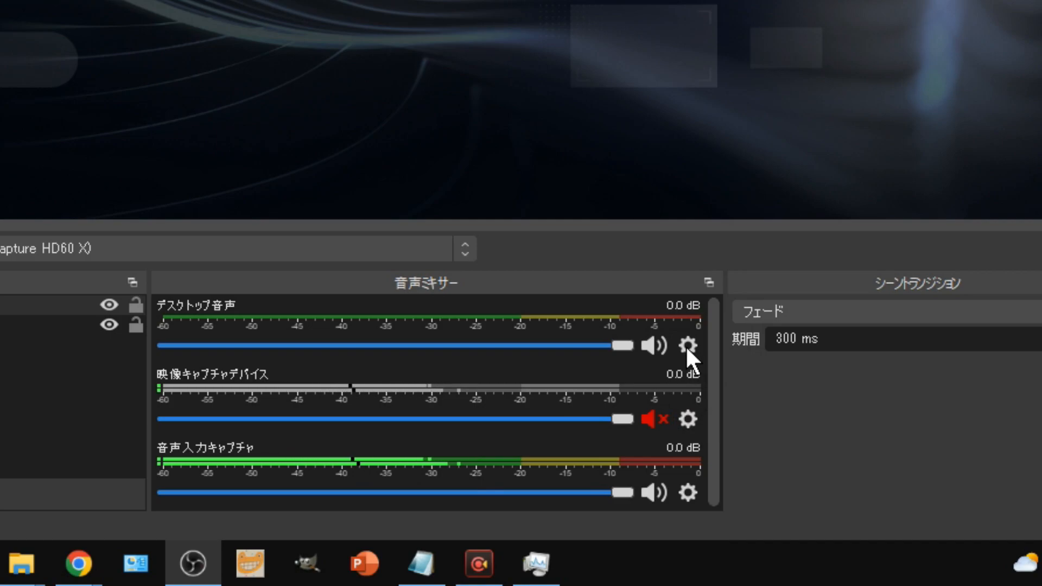
Set the audio monitoring of 音声入力キャプチャ to モニターのみ (出力はミュート) in the advanced audio properties.
{"action": "left_click", "coordinate": [686, 345]}
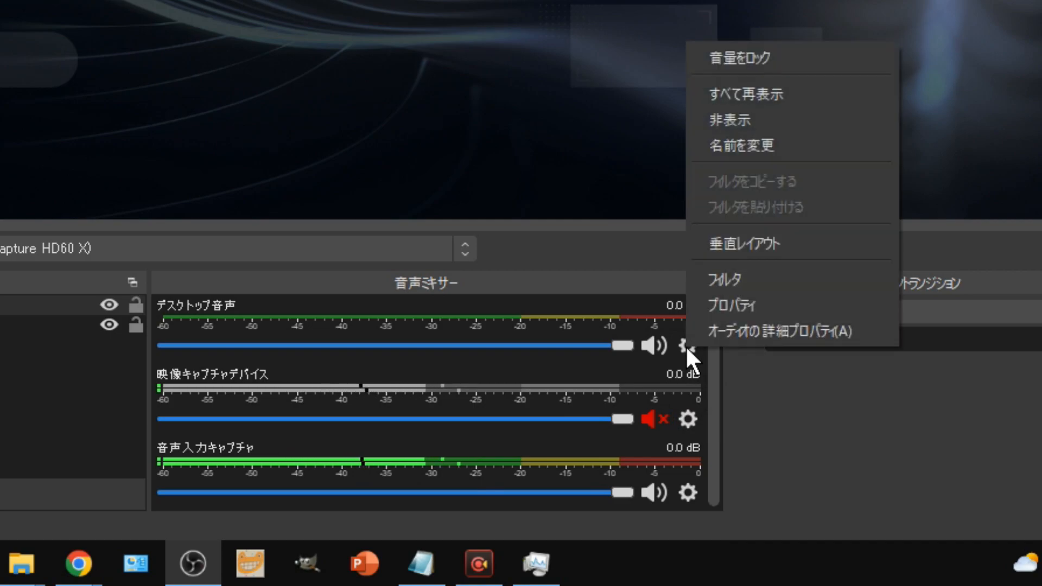
{"action": "left_click", "coordinate": [879, 336]}
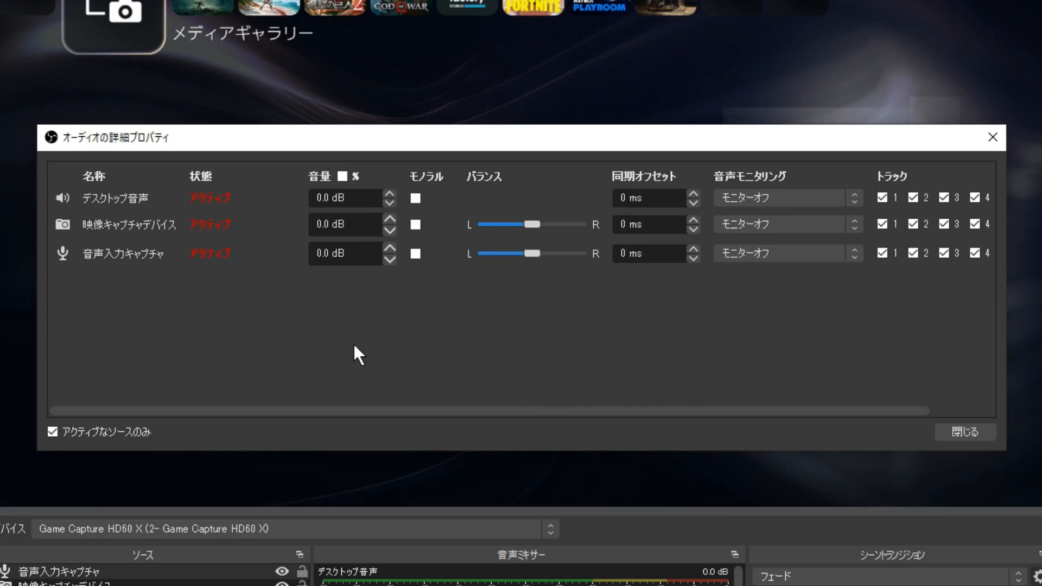
{"action": "left_click", "coordinate": [845, 258]}
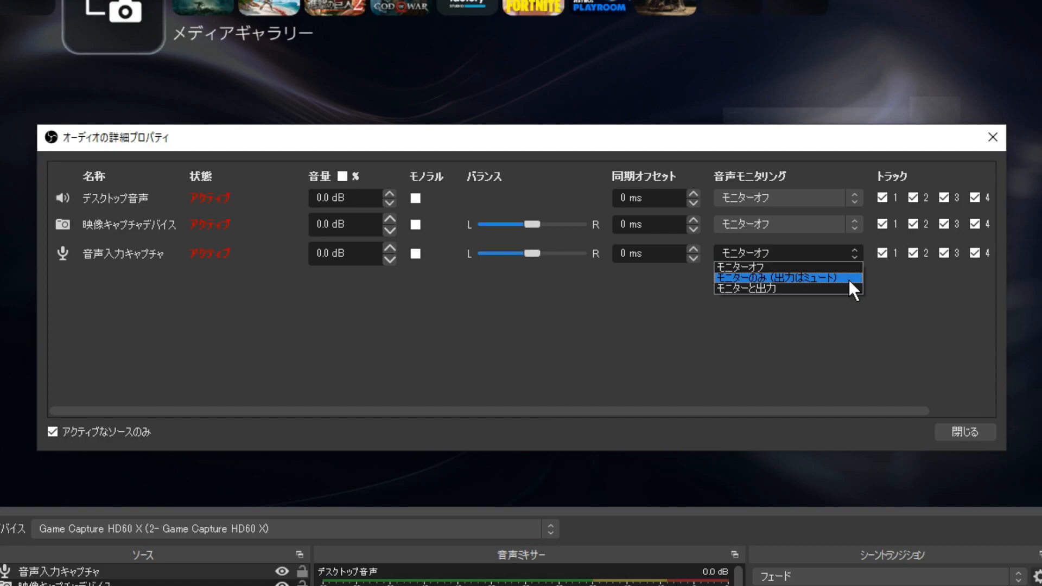
{"action": "left_click", "coordinate": [849, 280]}
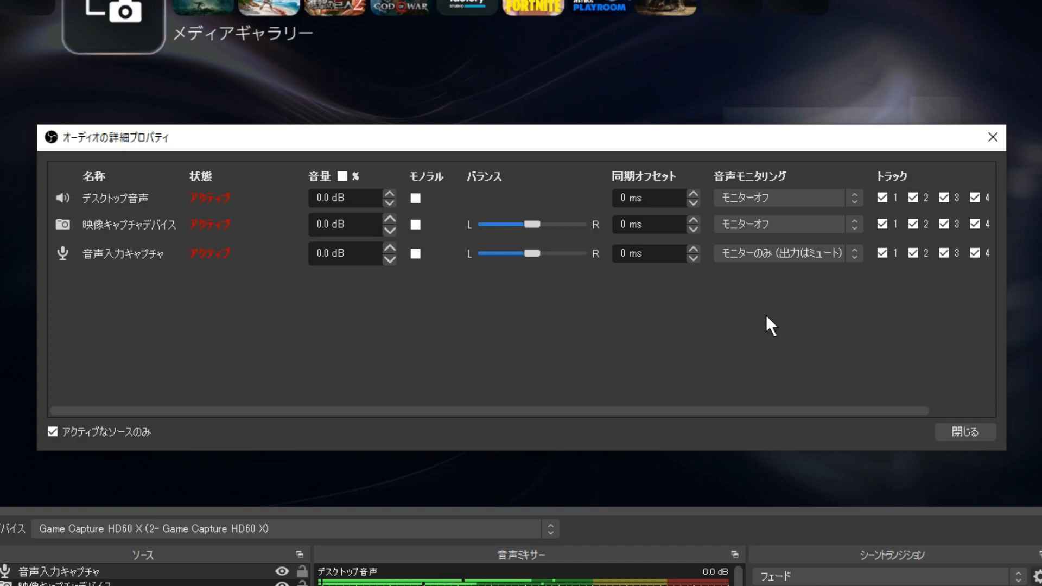
{"action": "left_click", "coordinate": [981, 431]}
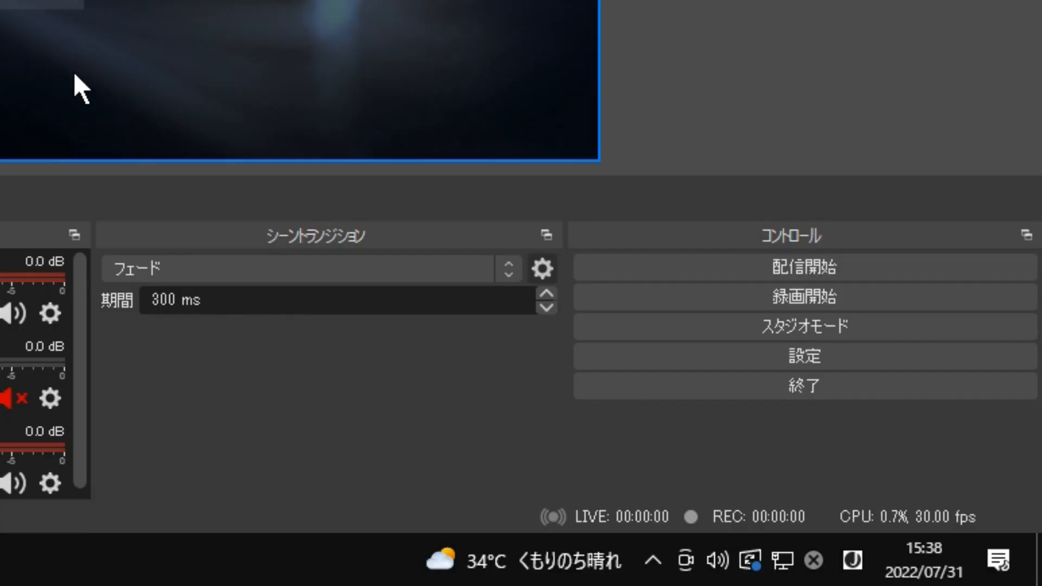
Make the Realtek High Definition Audio speakers the default playback device in the Windows sound settings.
{"action": "right_click", "coordinate": [723, 564]}
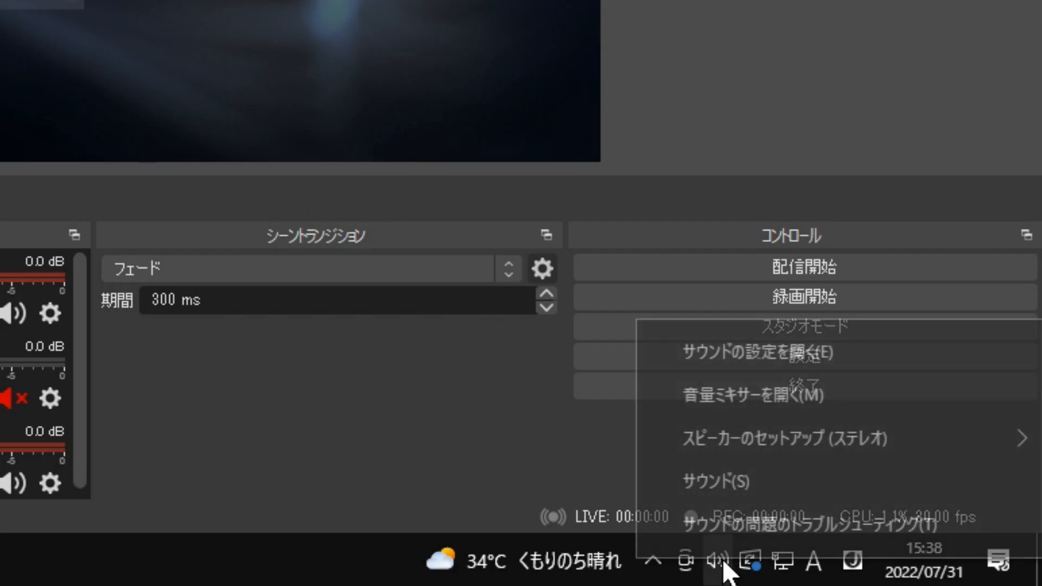
{"action": "left_click", "coordinate": [744, 488]}
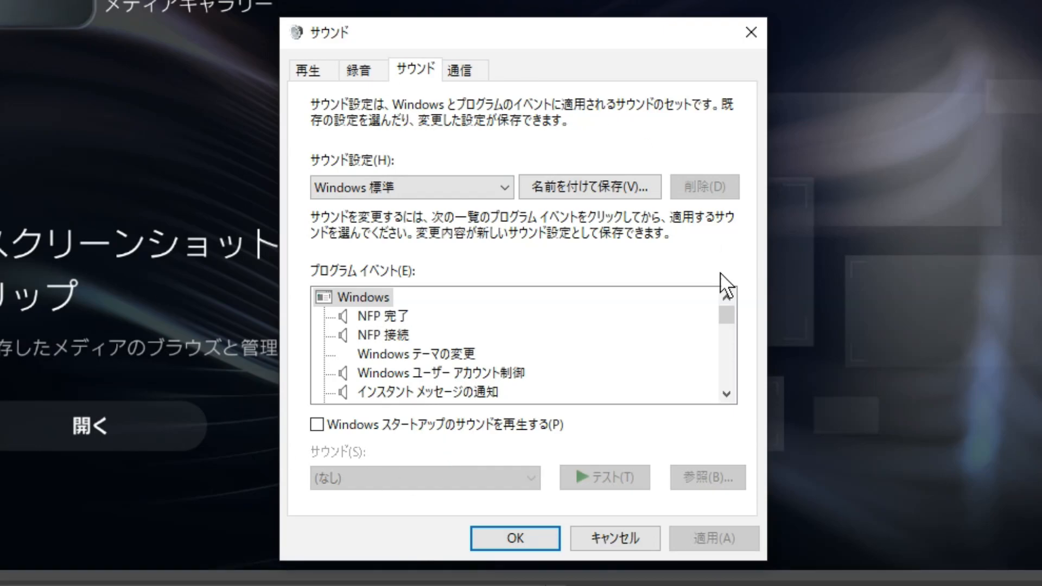
{"action": "left_click", "coordinate": [325, 67]}
{"action": "scroll", "coordinate": [532, 342], "scroll_direction": "down", "scroll_amount": 5}
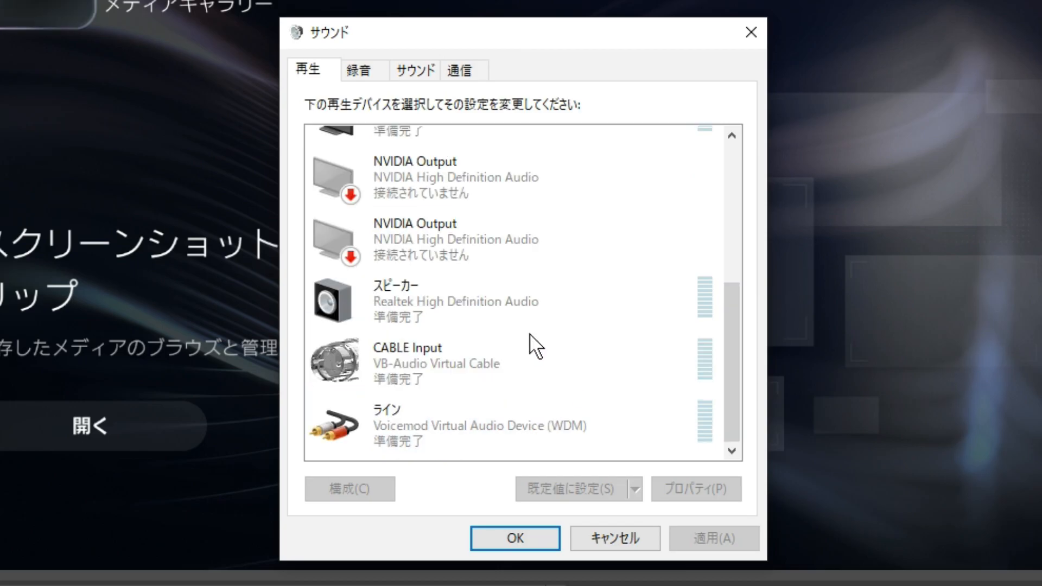
{"action": "left_click", "coordinate": [493, 302]}
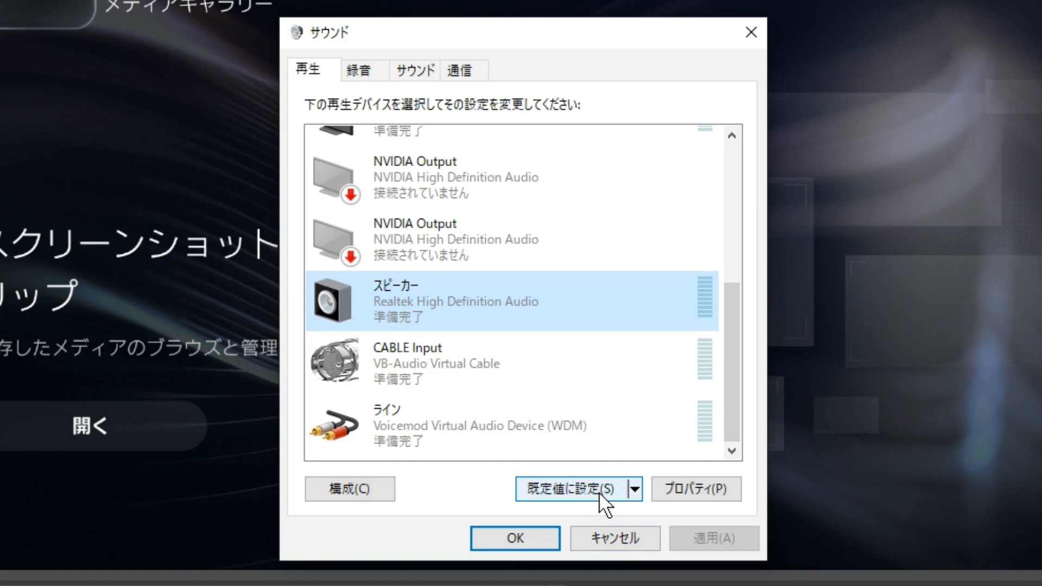
{"action": "left_click", "coordinate": [598, 492]}
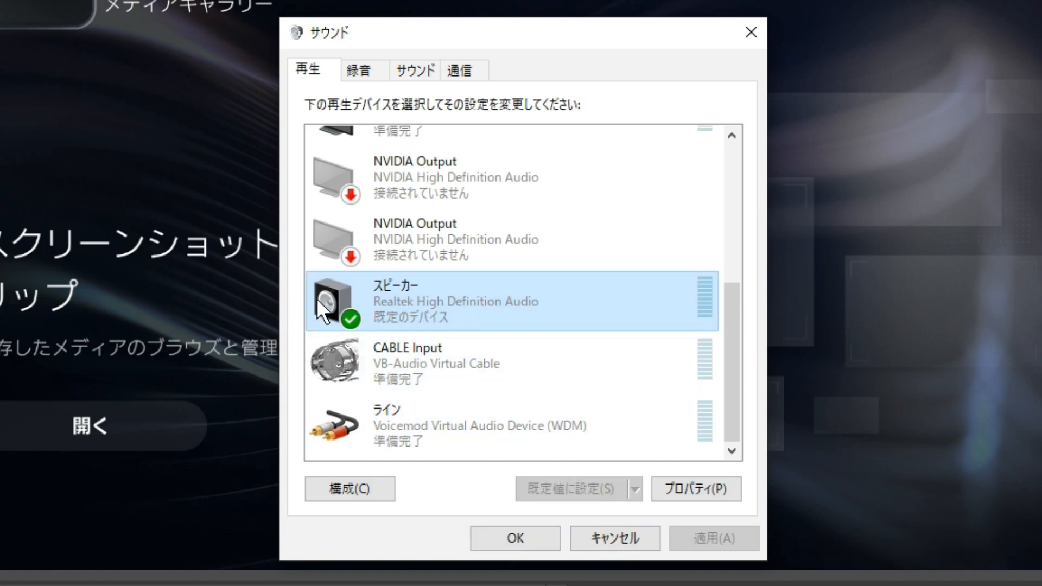
{"action": "left_click", "coordinate": [531, 536]}
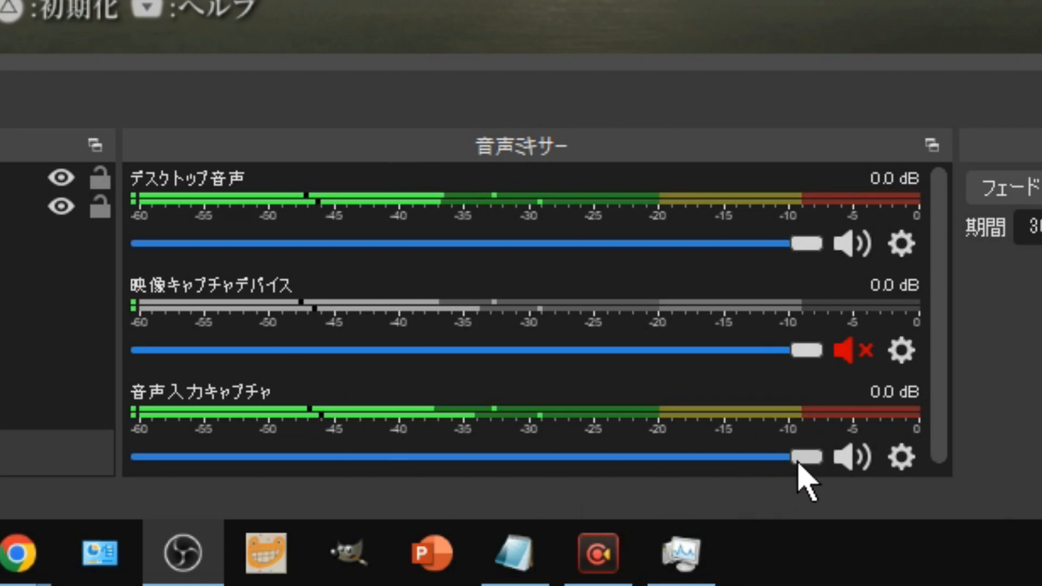
Adjust the volume of 音声入力キャプチャ in the audio mixer.
{"action": "left_click_drag", "start_coordinate": [804, 462], "coordinate": [865, 461]}
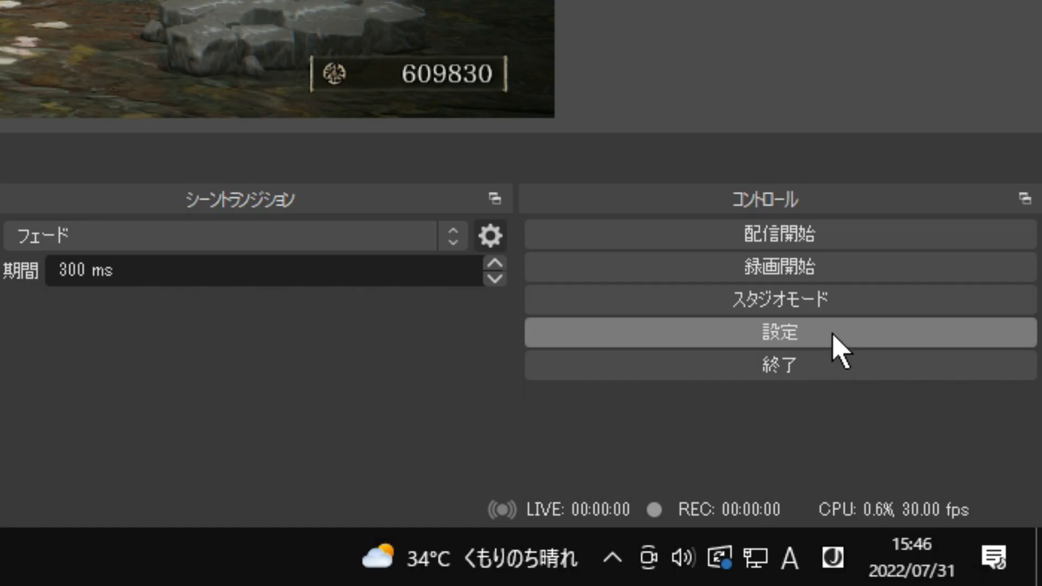
Switch the output mode (出力モード) to 詳細 in the OBS output settings.
{"action": "left_click", "coordinate": [836, 347]}
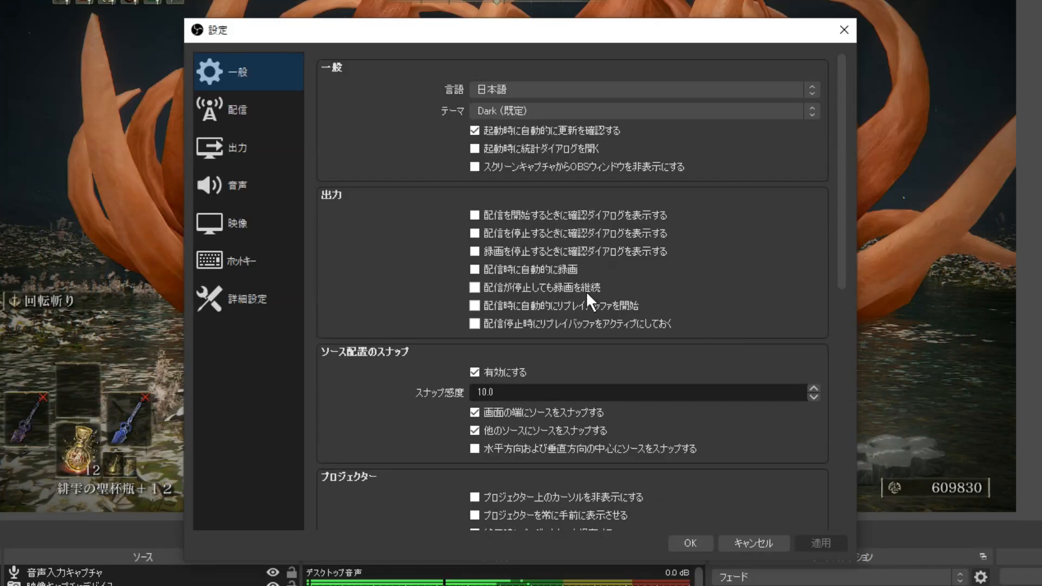
{"action": "left_click", "coordinate": [266, 151]}
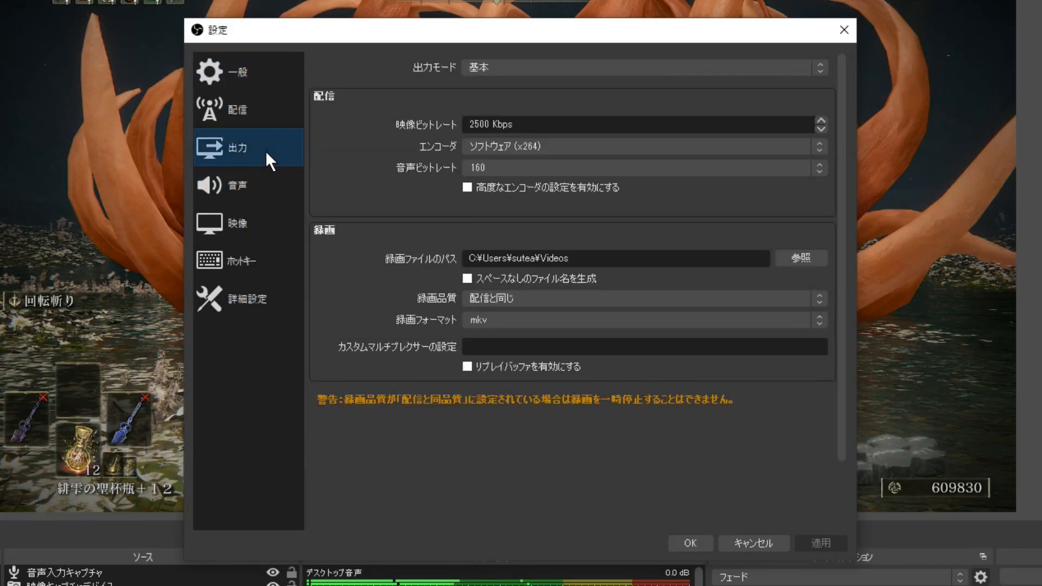
{"action": "left_click", "coordinate": [552, 73]}
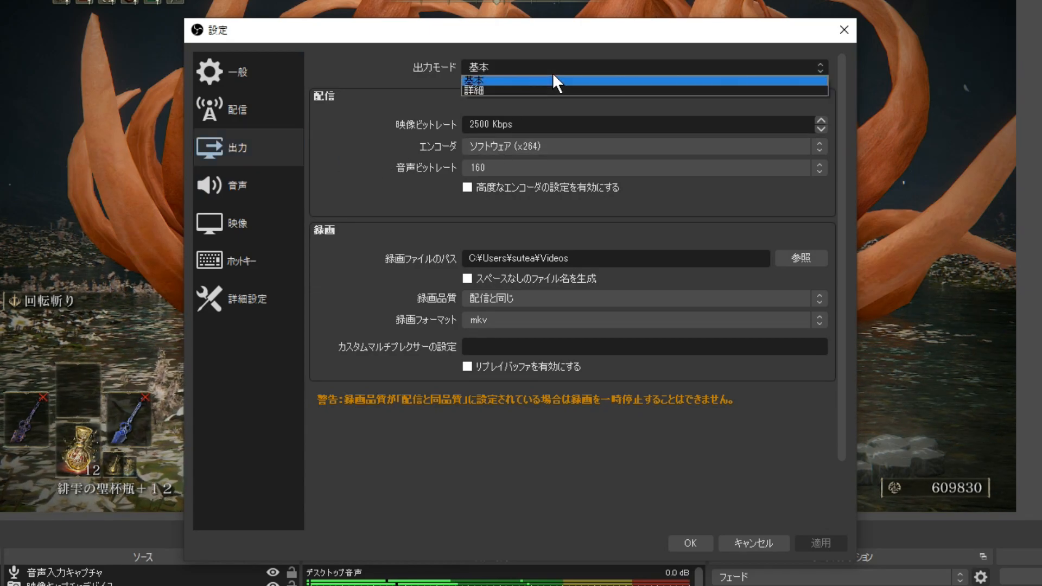
{"action": "left_click", "coordinate": [549, 90]}
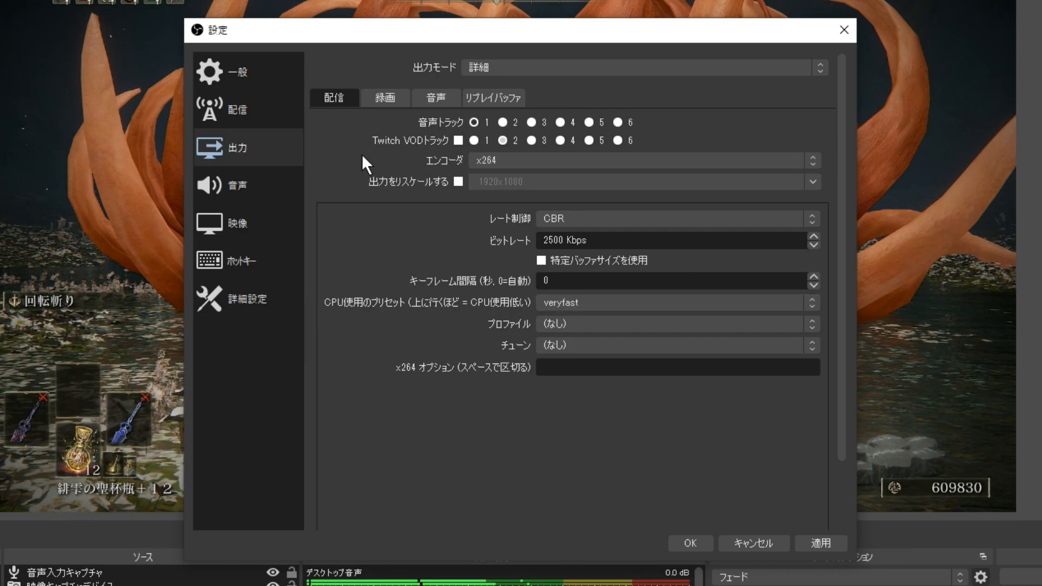
Set the recording path to D:/ムービー/撮影動画 and the recording format (録画フォーマット) to mp4.
{"action": "left_click", "coordinate": [398, 97]}
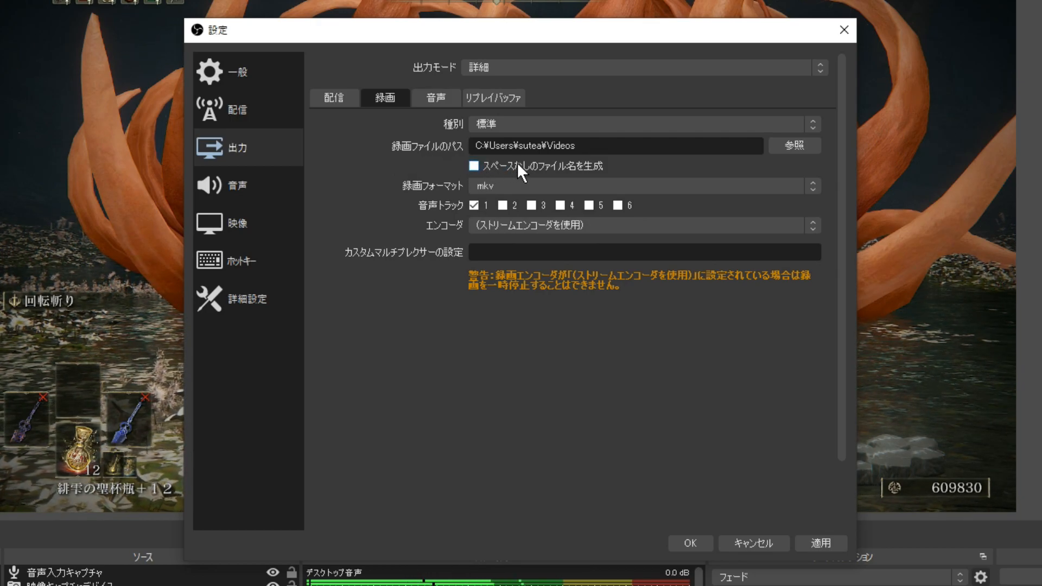
{"action": "left_click", "coordinate": [804, 144]}
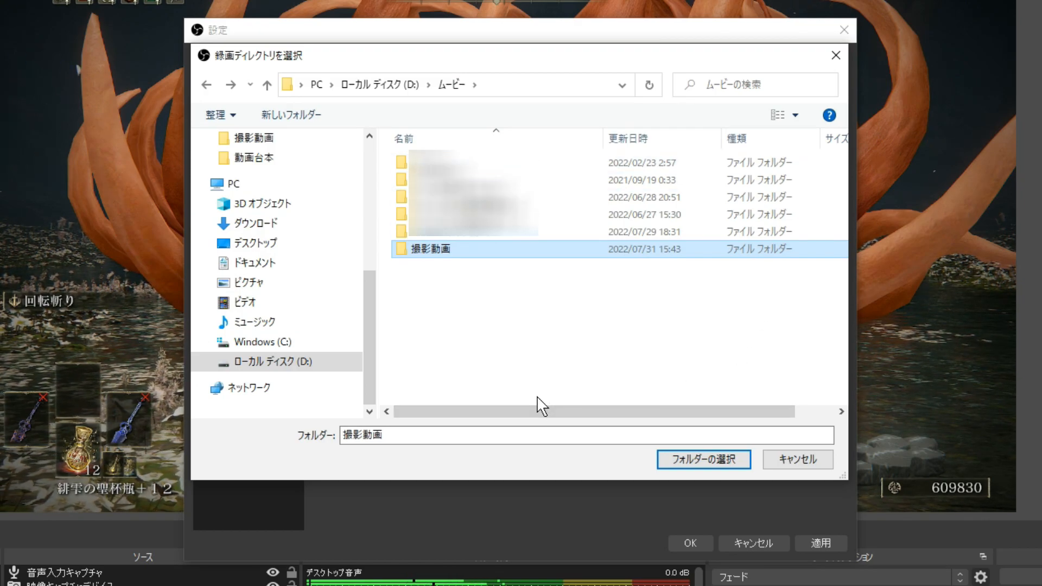
{"action": "double_click", "coordinate": [471, 249]}
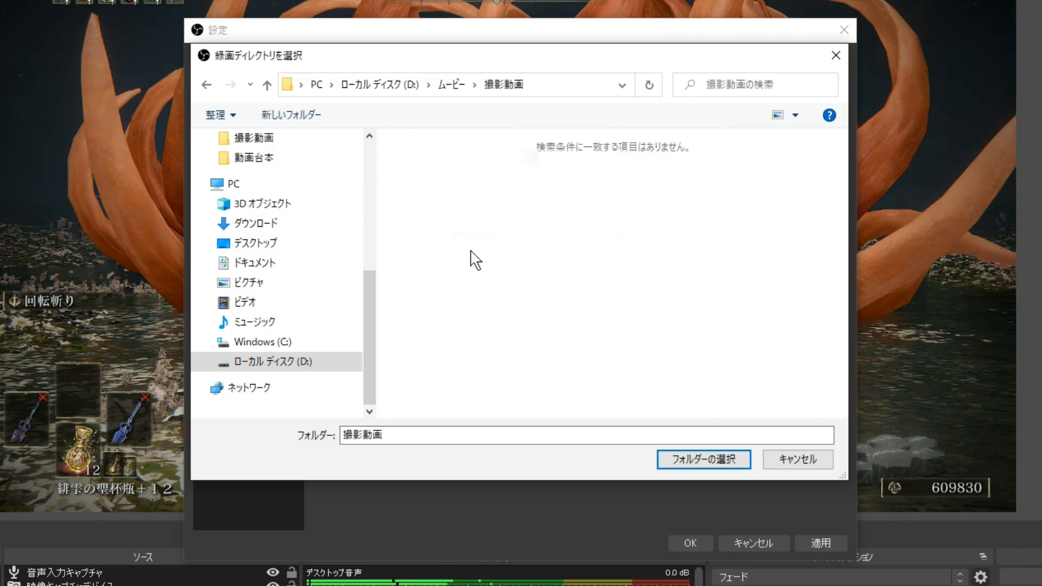
{"action": "left_click", "coordinate": [733, 458]}
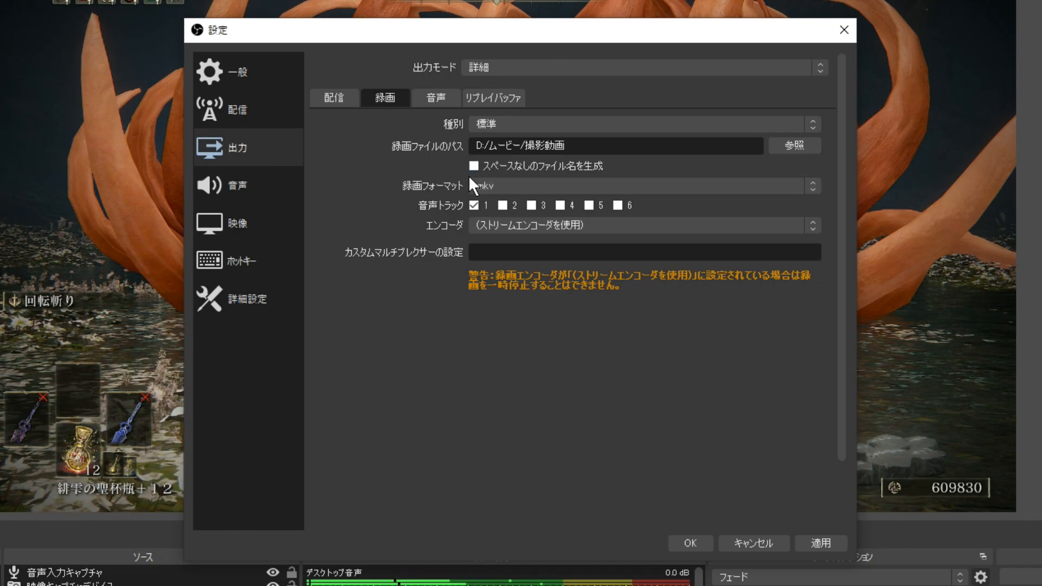
{"action": "left_click", "coordinate": [531, 186]}
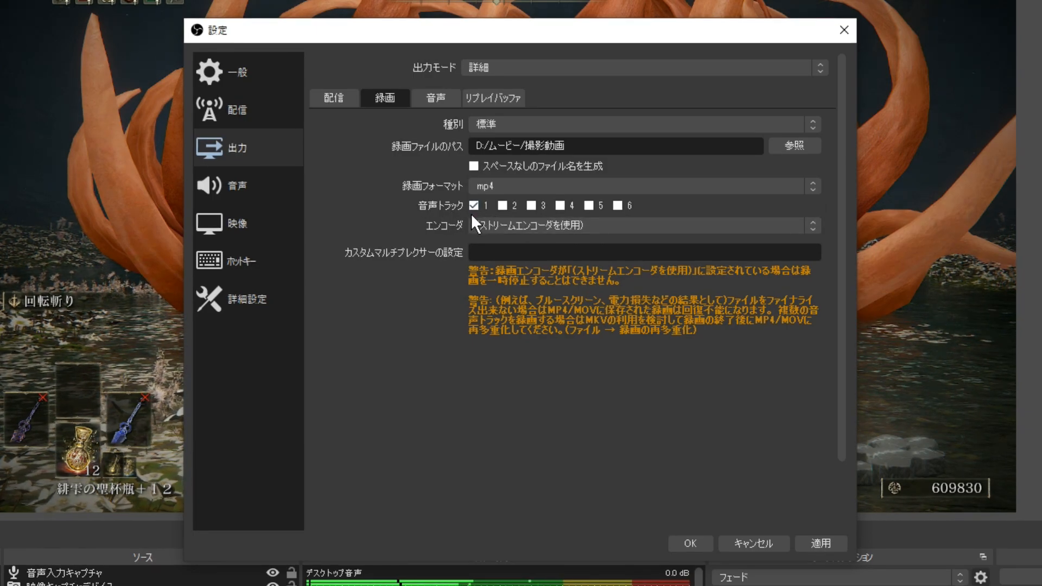
Set the audio bitrate of トラック 1 to 128 in the output settings.
{"action": "left_click", "coordinate": [449, 95]}
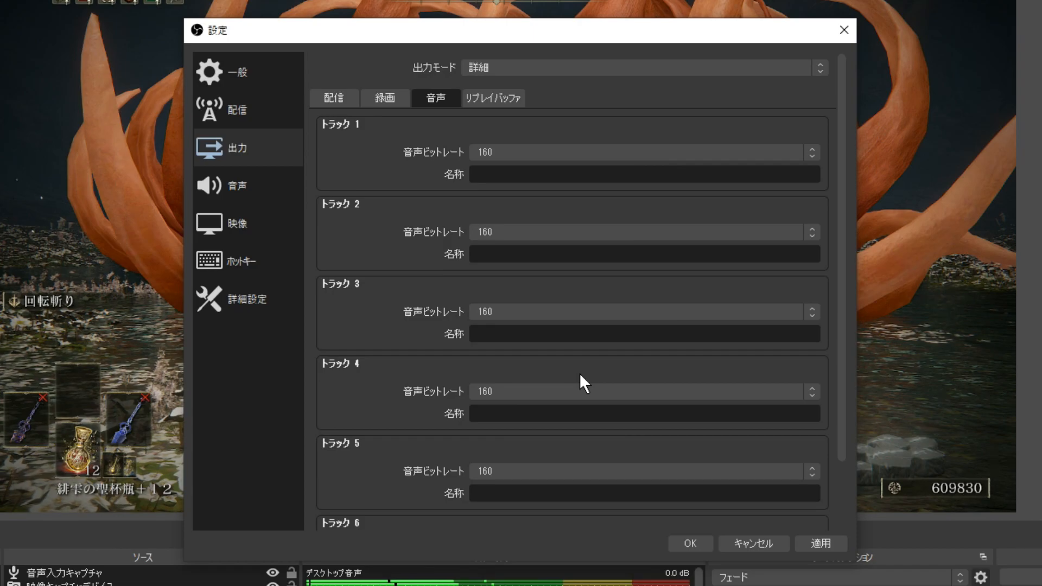
{"action": "left_click", "coordinate": [503, 152]}
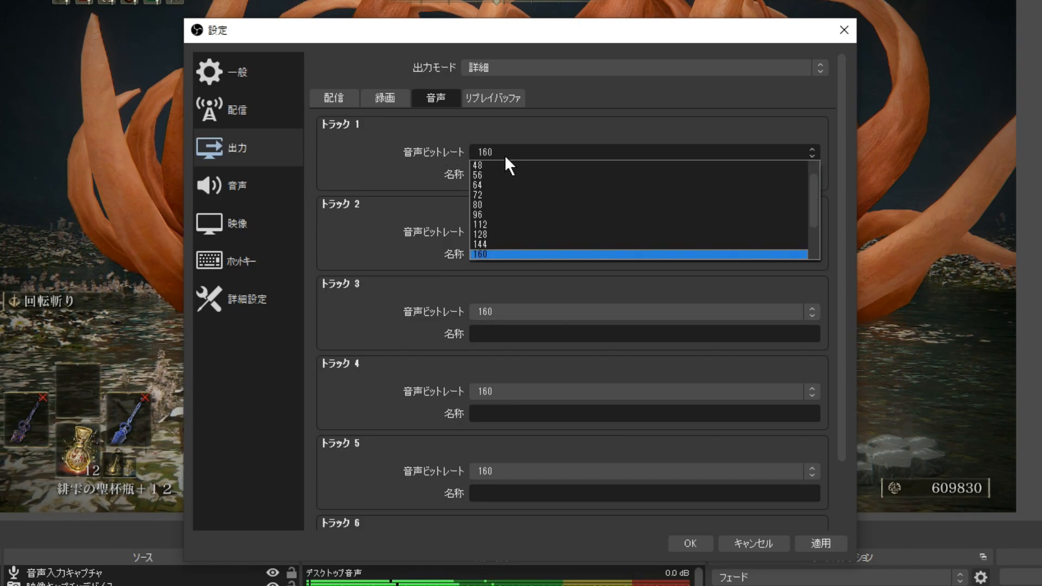
{"action": "left_click", "coordinate": [509, 234]}
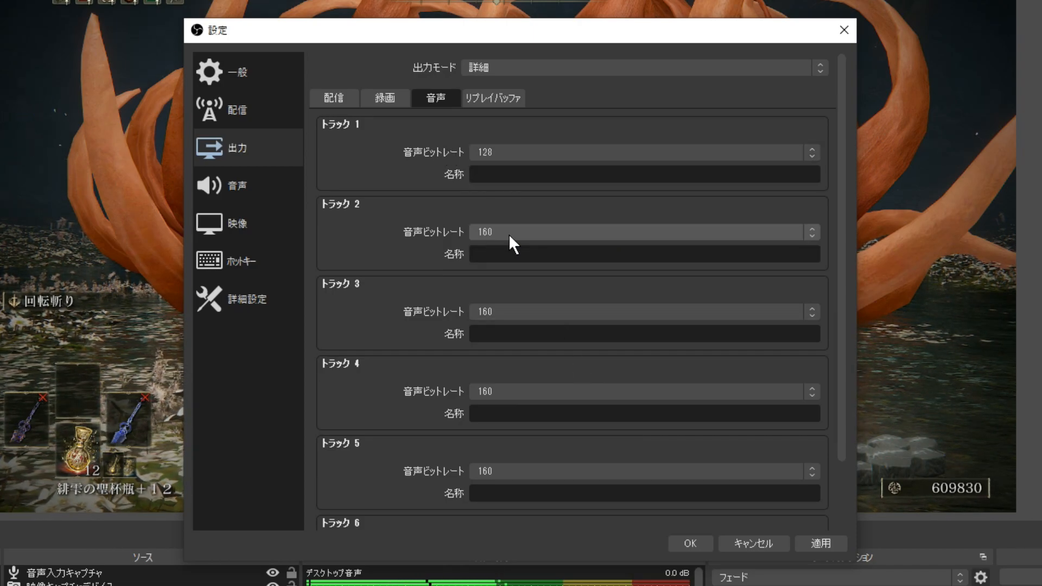
Set the recording encoder (エンコーダ) to x264.
{"action": "left_click", "coordinate": [401, 99]}
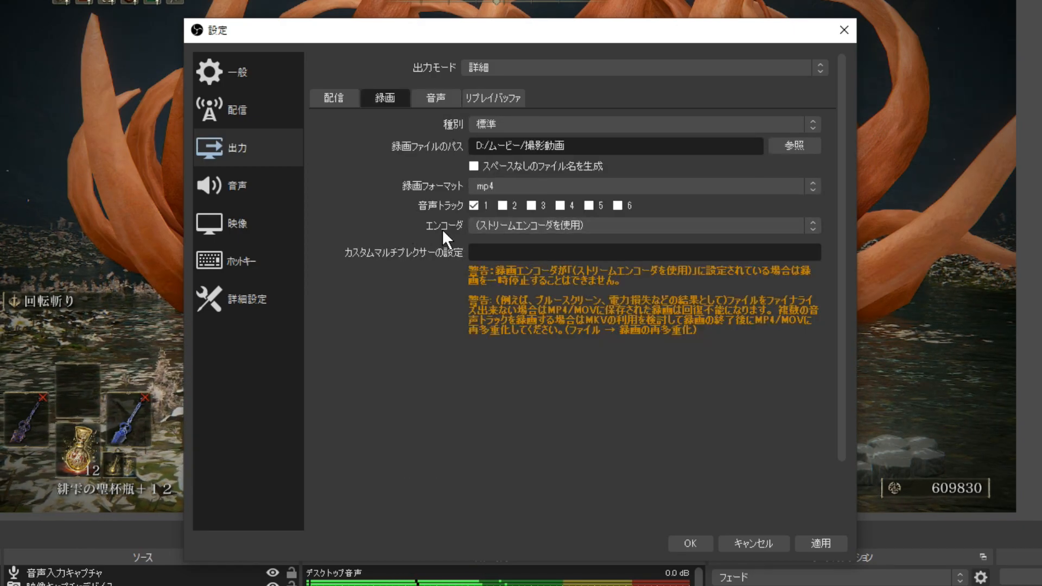
{"action": "left_click", "coordinate": [574, 225]}
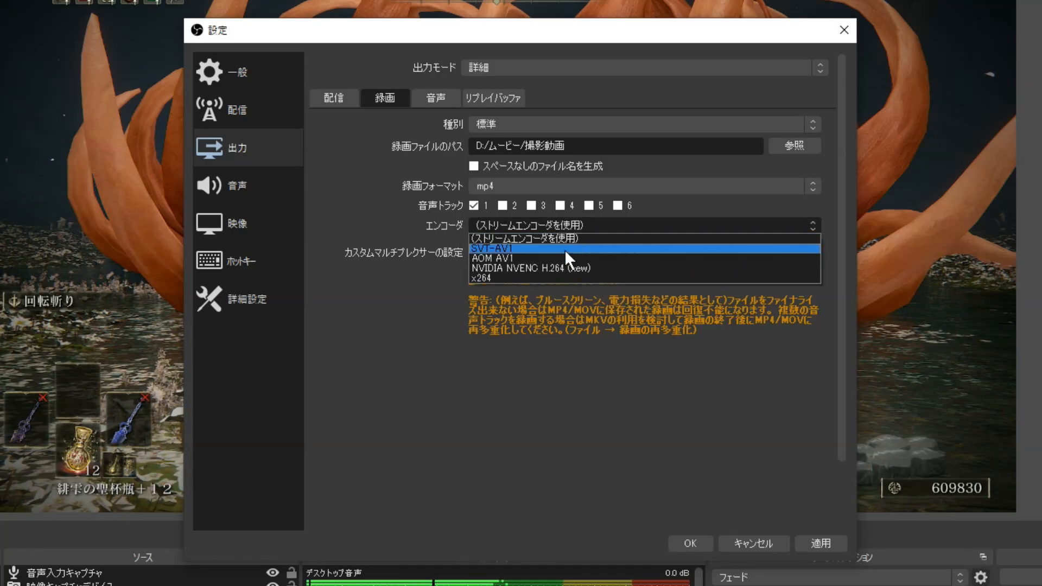
{"action": "left_click", "coordinate": [542, 277]}
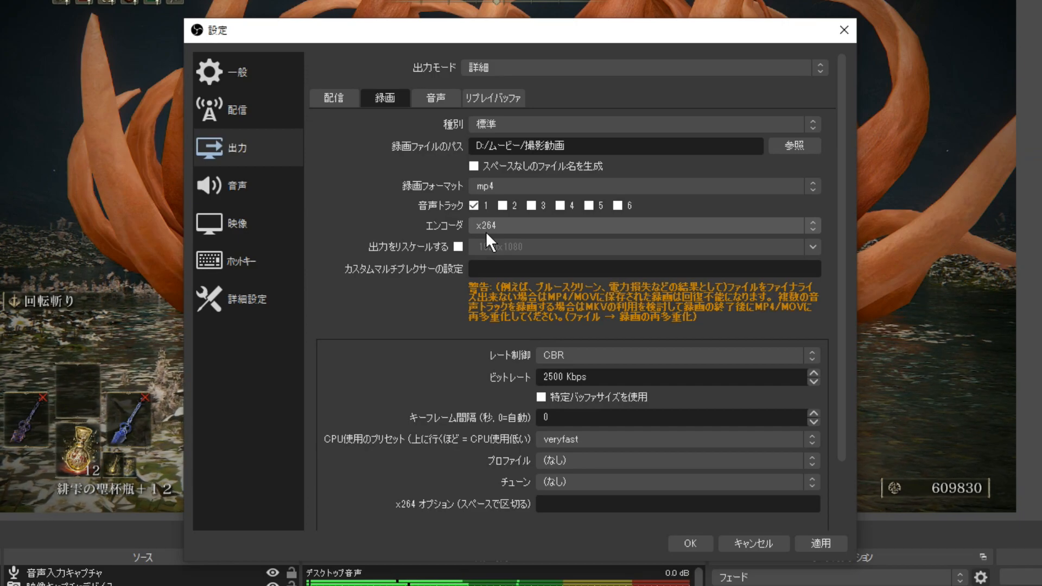
Try NVIDIA NVENC H.264 (new) as the recording encoder, and return to x264.
{"action": "left_click", "coordinate": [547, 223]}
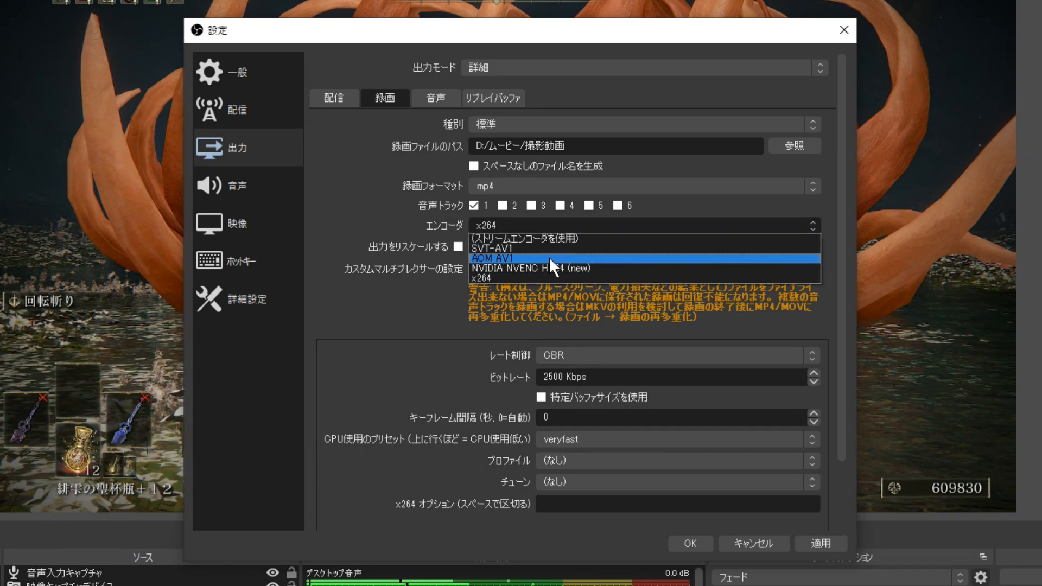
{"action": "left_click", "coordinate": [584, 273]}
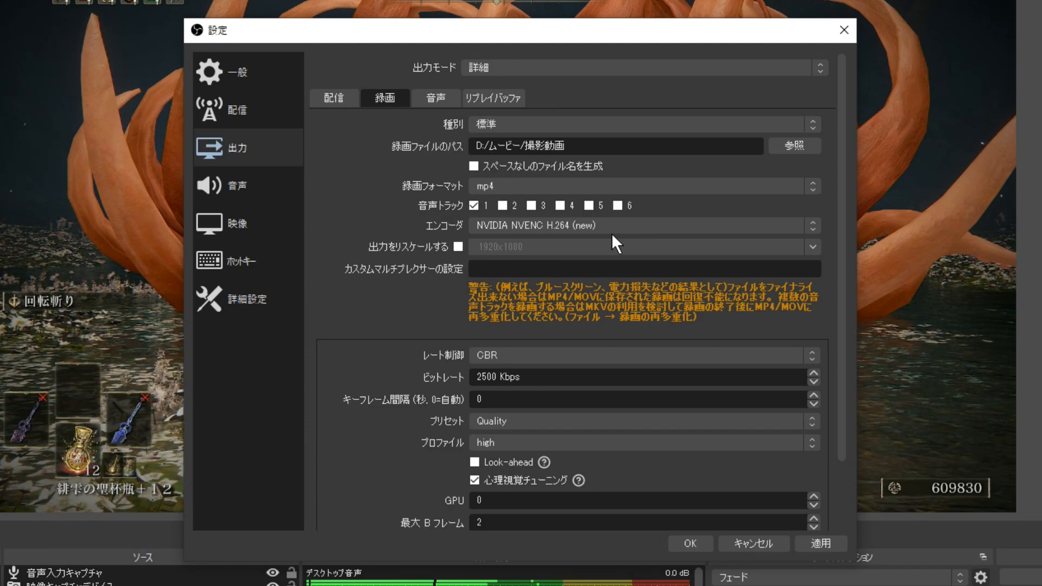
{"action": "left_click", "coordinate": [611, 233]}
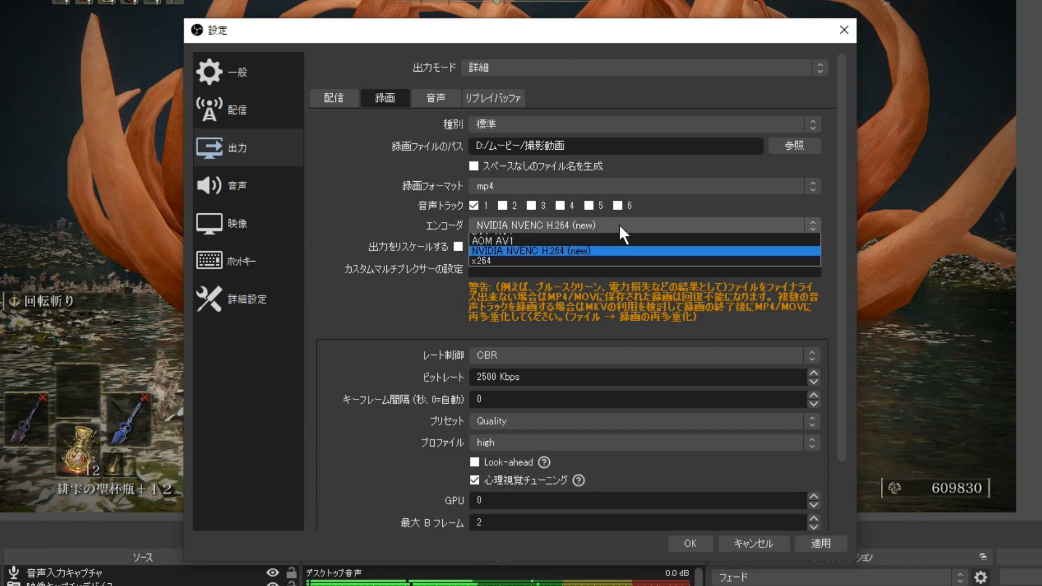
{"action": "left_click", "coordinate": [583, 276]}
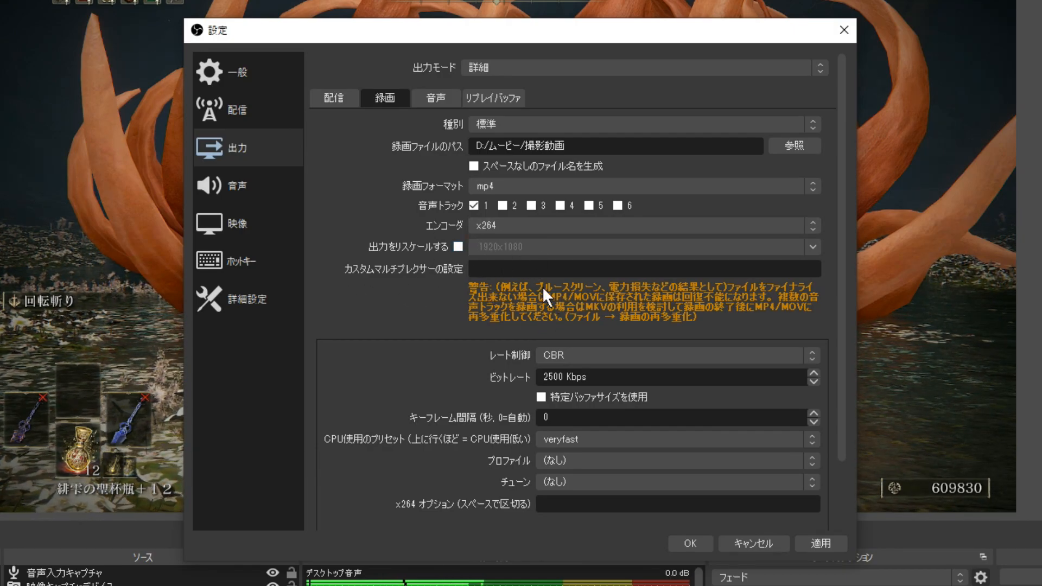
Choose CBR as the rate control (レート制御) for the x264 recording encoder.
{"action": "scroll", "coordinate": [533, 294], "scroll_direction": "down", "scroll_amount": 3}
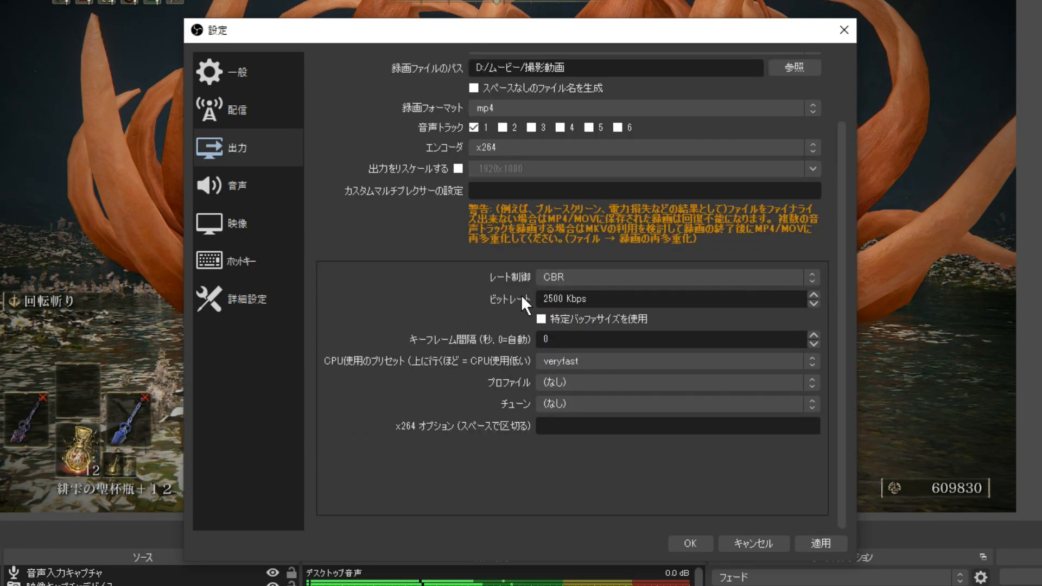
{"action": "left_click", "coordinate": [594, 278]}
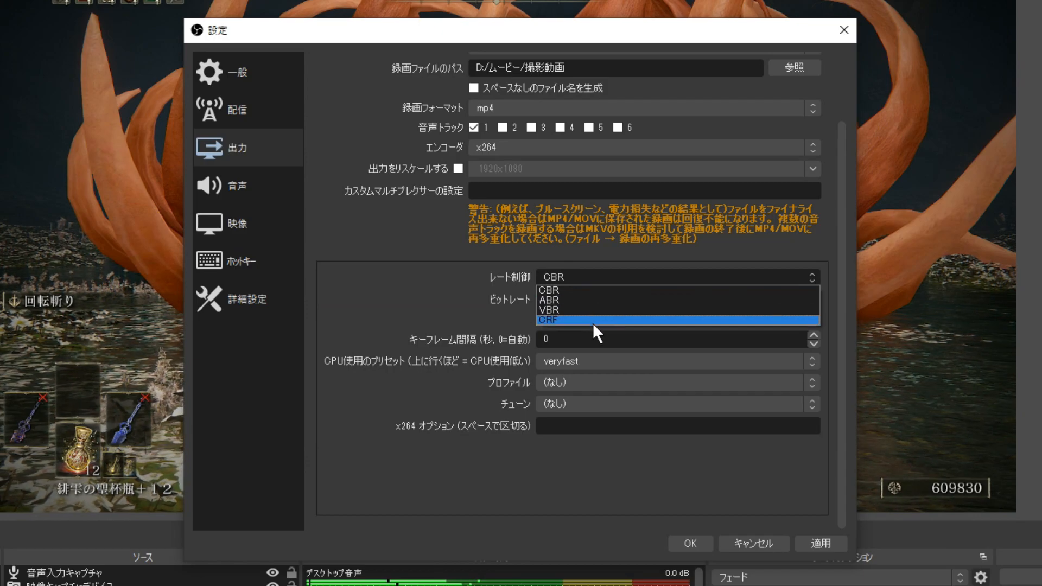
{"action": "left_click", "coordinate": [591, 292]}
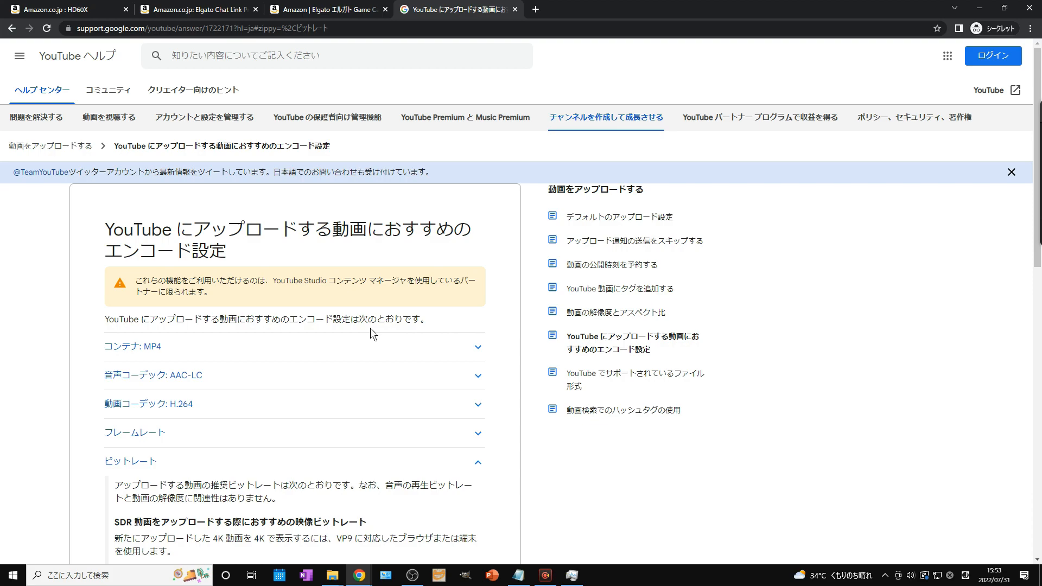
Examine YouTube's recommended upload bitrates in Chrome and the 映像キャプチャデバイス resolution and FPS properties in OBS.
{"action": "scroll", "coordinate": [370, 328], "scroll_direction": "down", "scroll_amount": 7}
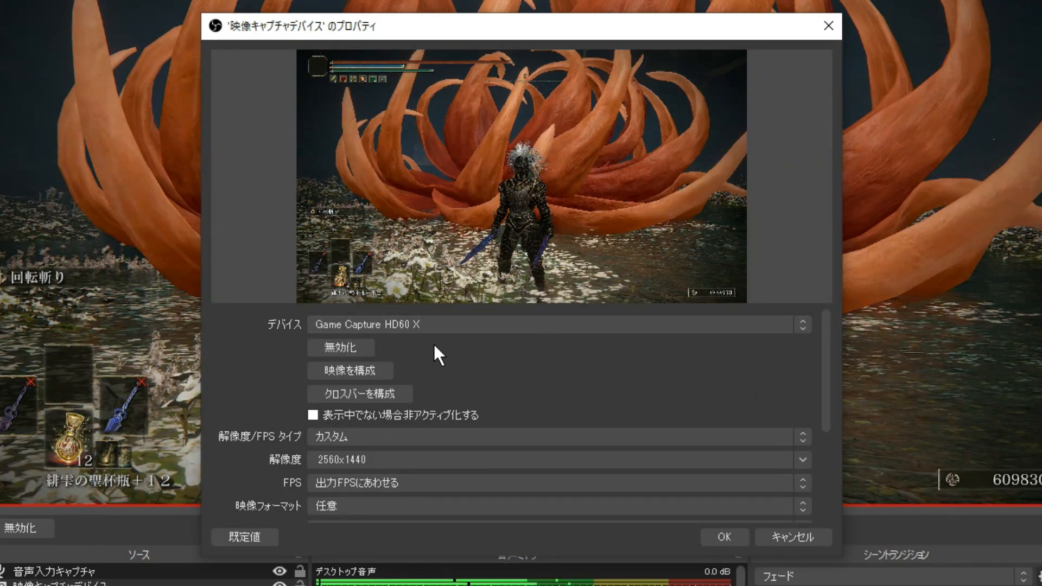
{"action": "scroll", "coordinate": [609, 363], "scroll_direction": "down", "scroll_amount": 3}
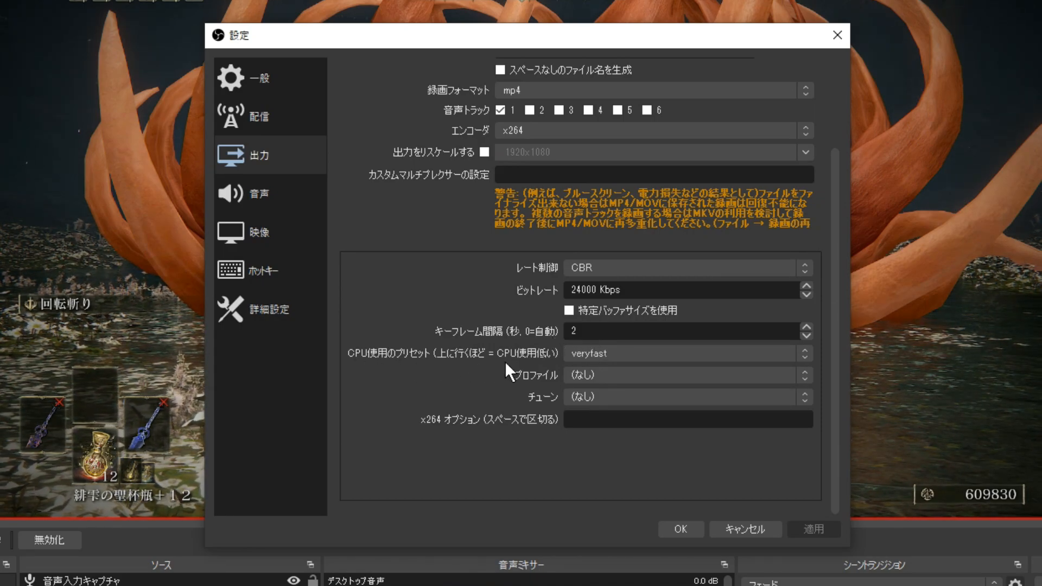
Set the x264 CPU usage preset to faster and the profile to high, and apply the recording settings.
{"action": "left_click", "coordinate": [643, 358]}
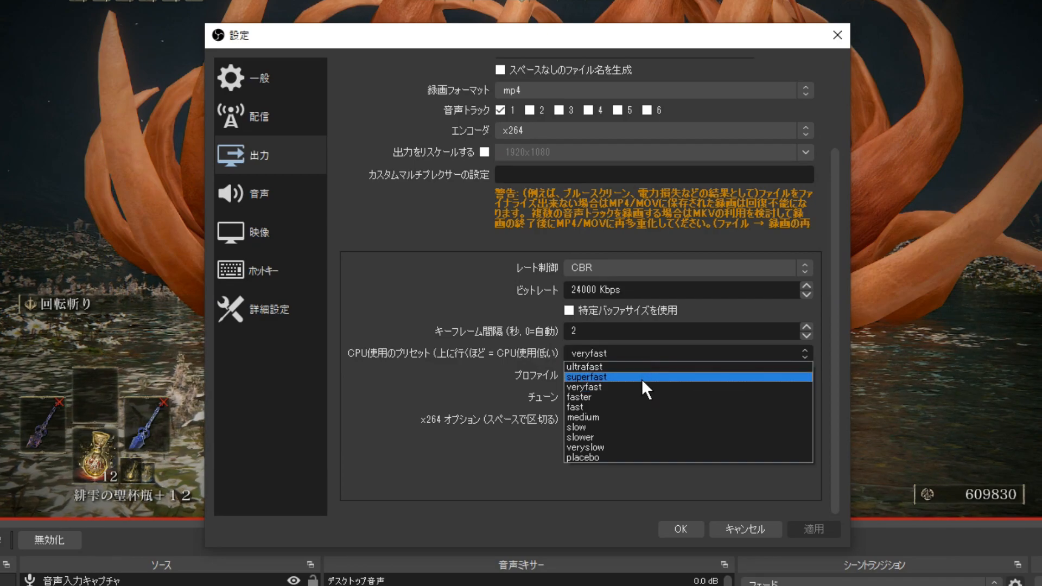
{"action": "left_click", "coordinate": [639, 396]}
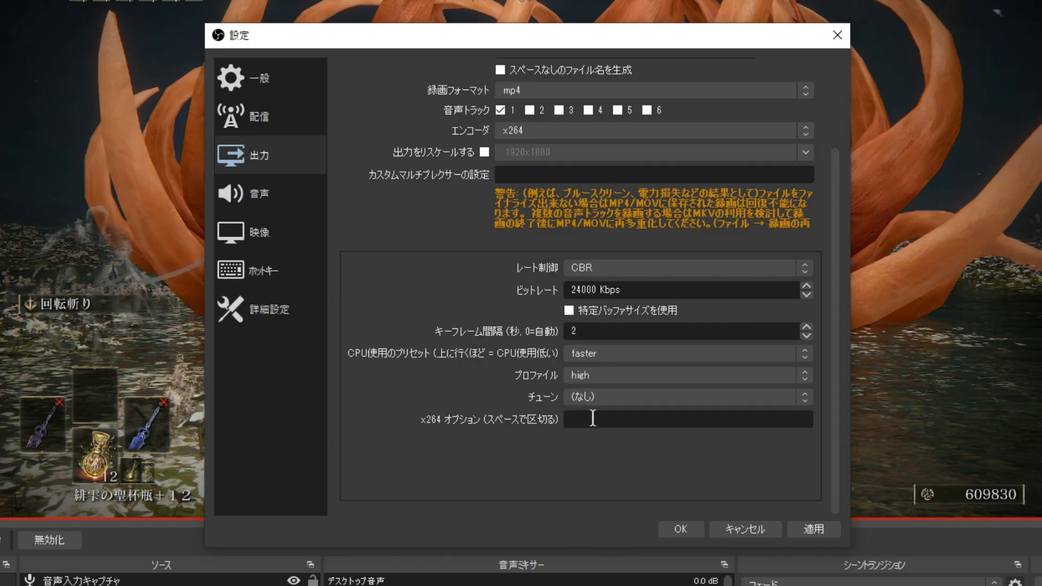
{"action": "left_click", "coordinate": [828, 531]}
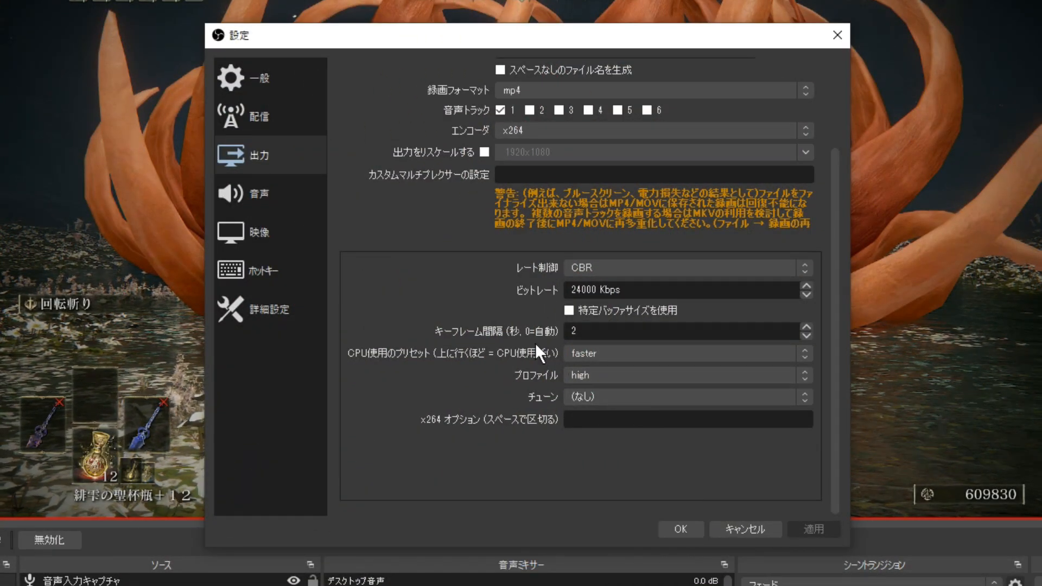
Set the audio sampling rate (サンプリングレート) to 44.1 kHz and save the settings.
{"action": "left_click", "coordinate": [276, 201]}
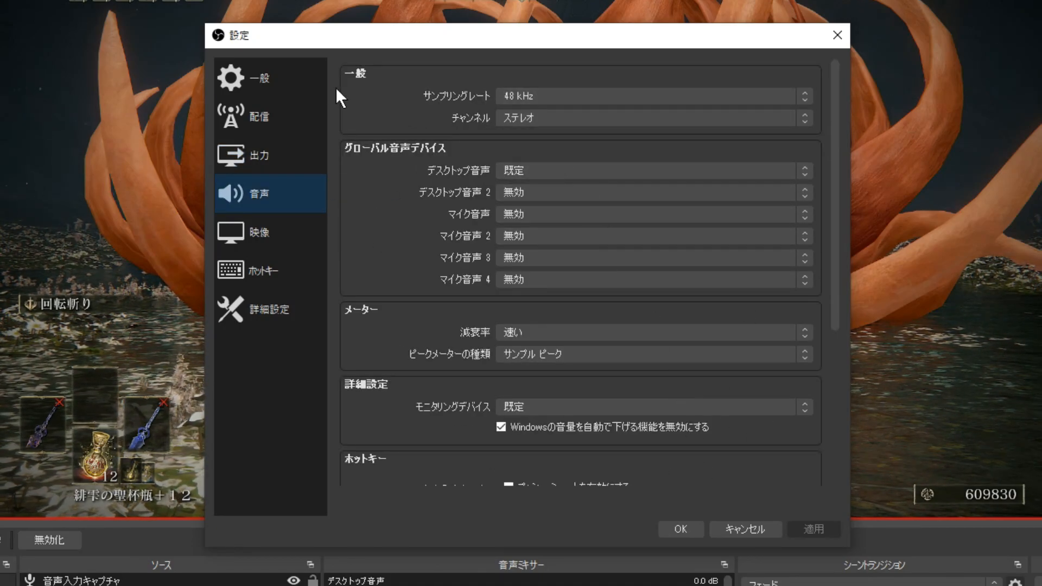
{"action": "left_click", "coordinate": [574, 96]}
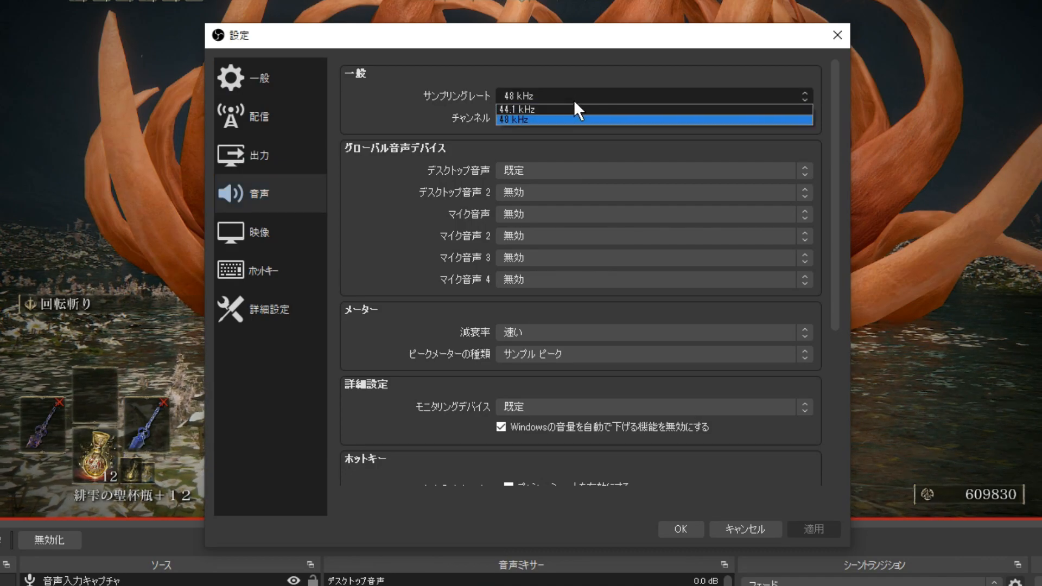
{"action": "left_click", "coordinate": [568, 110]}
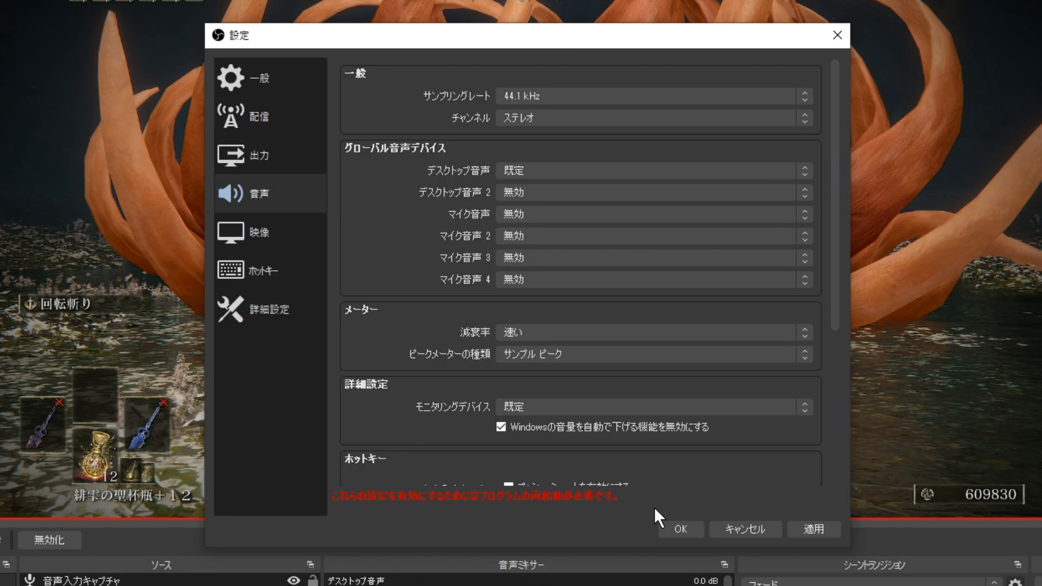
{"action": "left_click", "coordinate": [680, 529]}
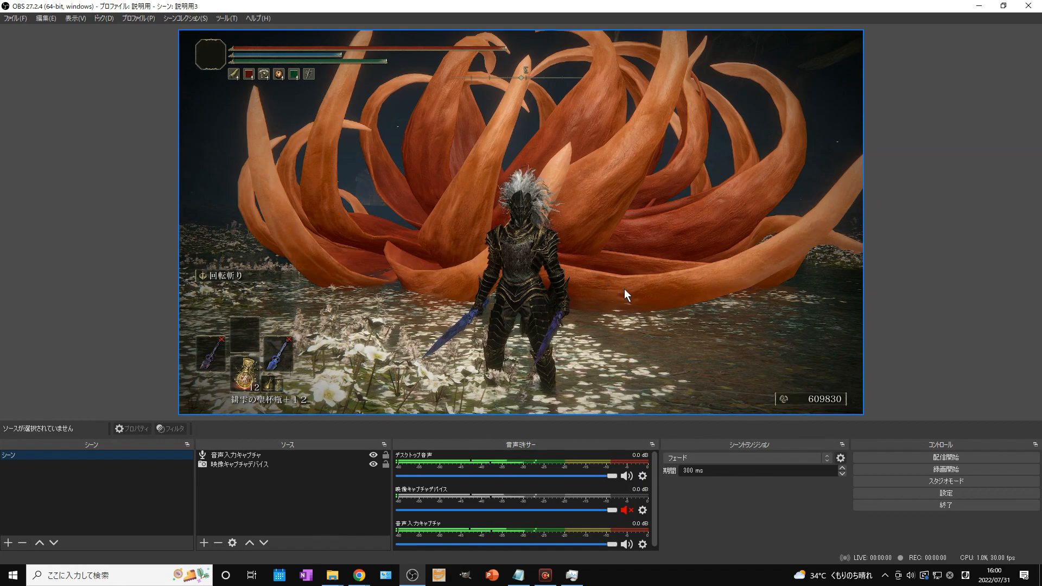
Set the output (scaled) resolution to 2560x1440 in the video (映像) settings.
{"action": "left_click", "coordinate": [997, 491]}
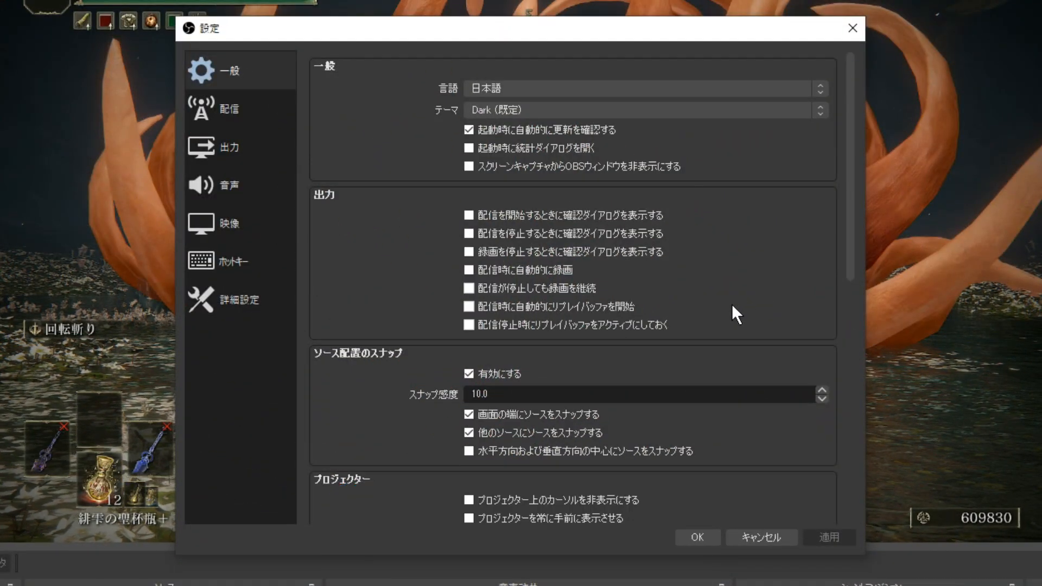
{"action": "left_click", "coordinate": [258, 226]}
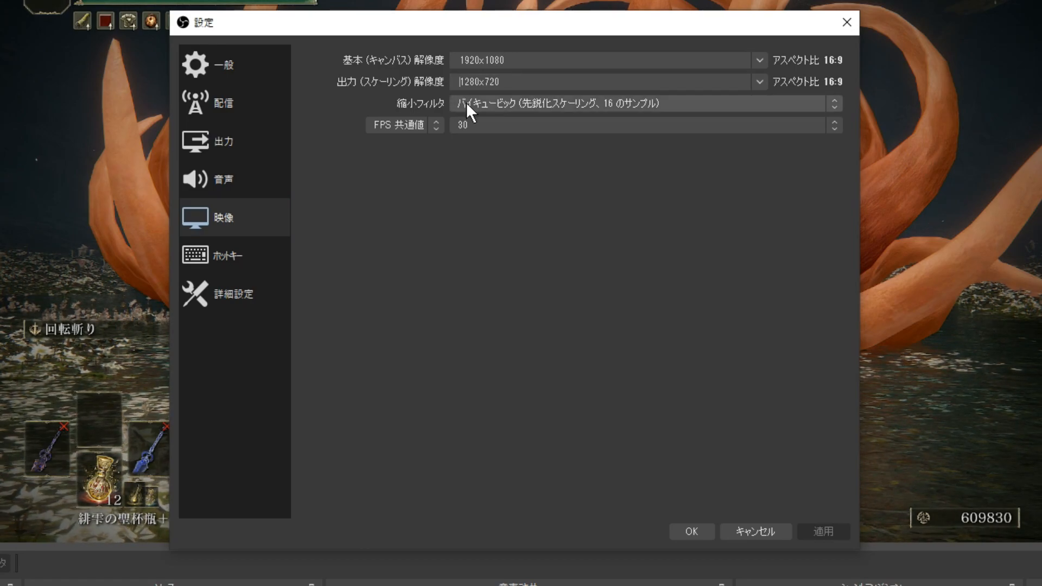
{"action": "key", "text": "Delete"}
{"action": "key", "text": "Delete"}
{"action": "key", "text": "Delete"}
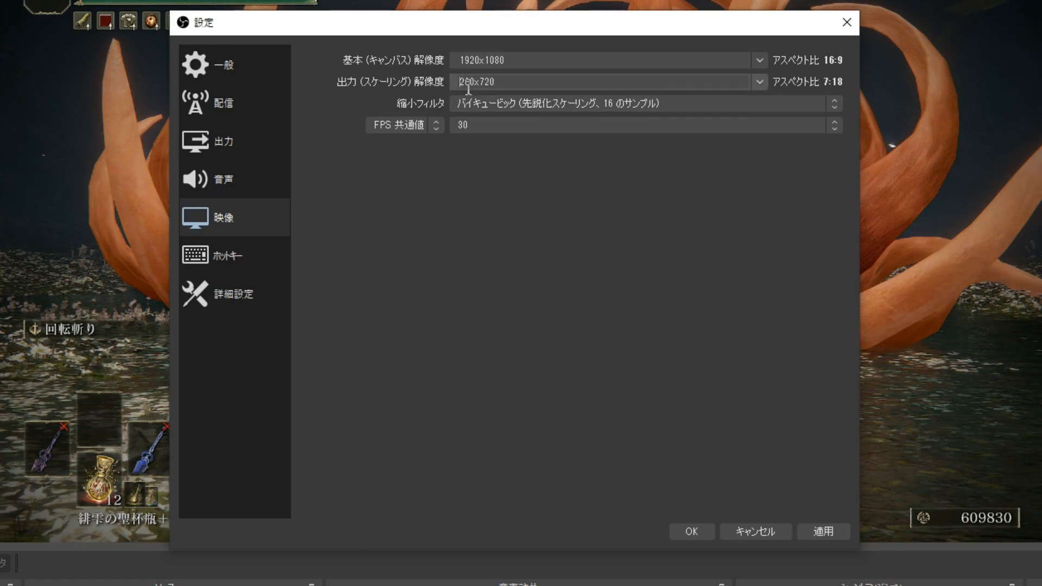
{"action": "type", "text": "256"}
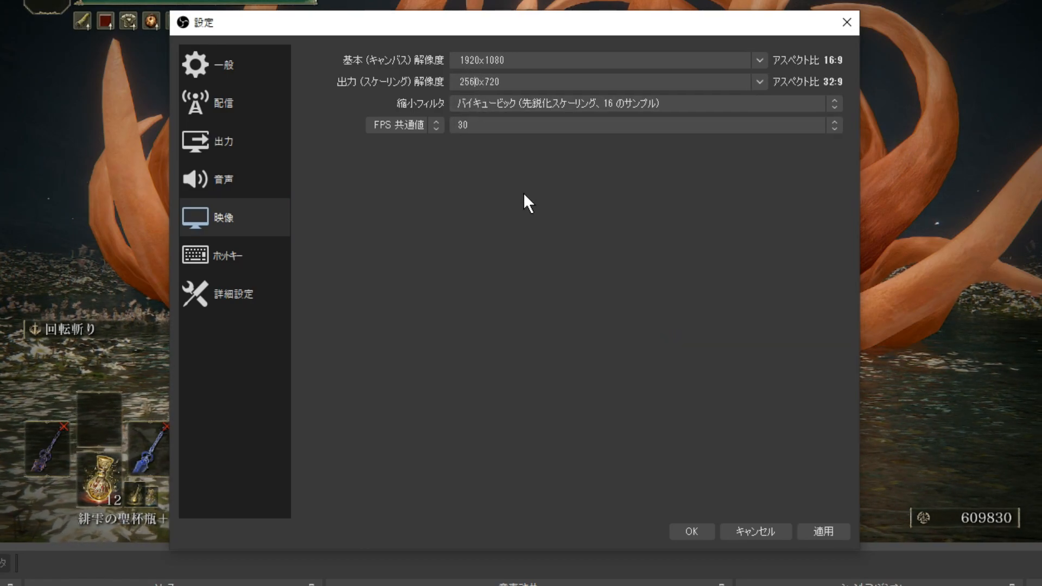
{"action": "key", "text": "Right"}
{"action": "key", "text": "Right"}
{"action": "key", "text": "Delete"}
{"action": "key", "text": "Delete"}
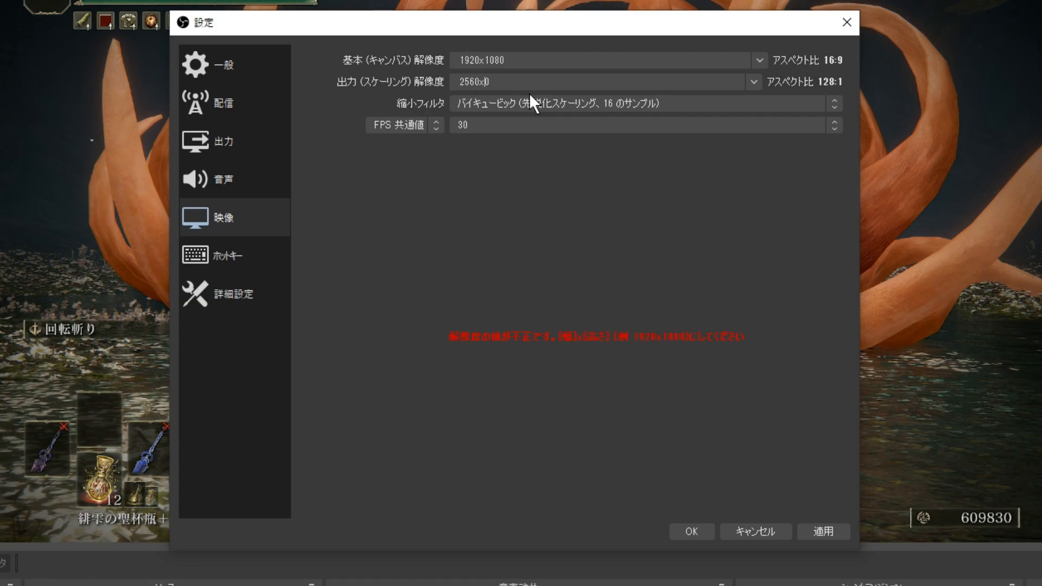
{"action": "type", "text": "144"}
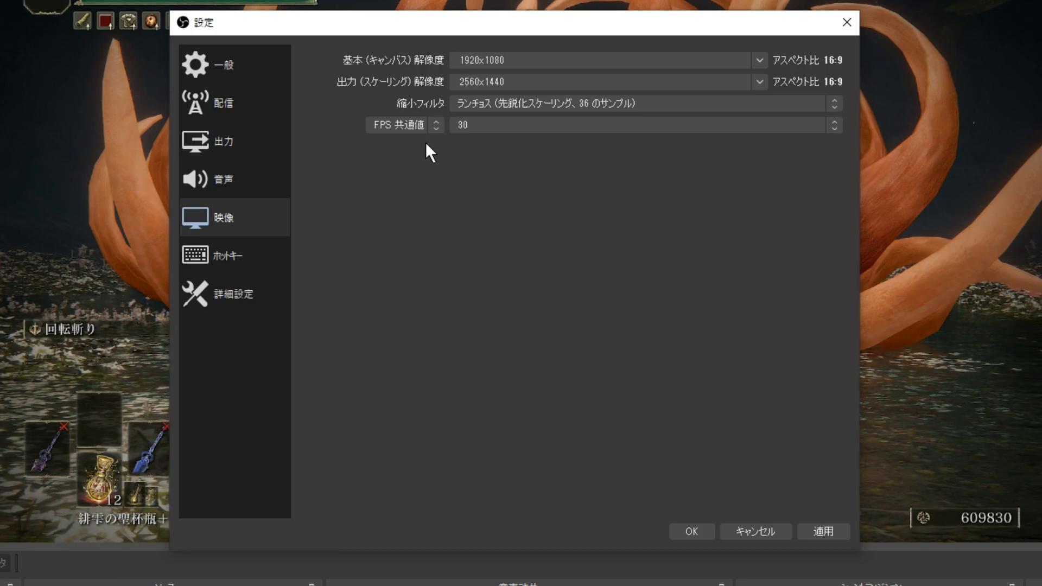
Set the common FPS value (FPS 共通値) to 60 and save the video settings.
{"action": "left_click", "coordinate": [515, 128]}
{"action": "left_click", "coordinate": [496, 221]}
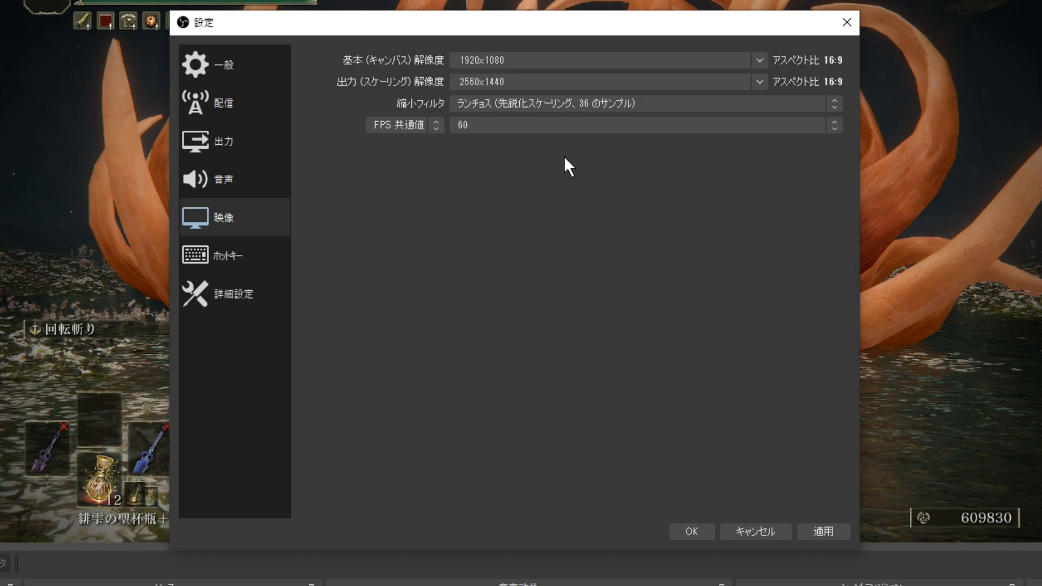
{"action": "left_click", "coordinate": [693, 532]}
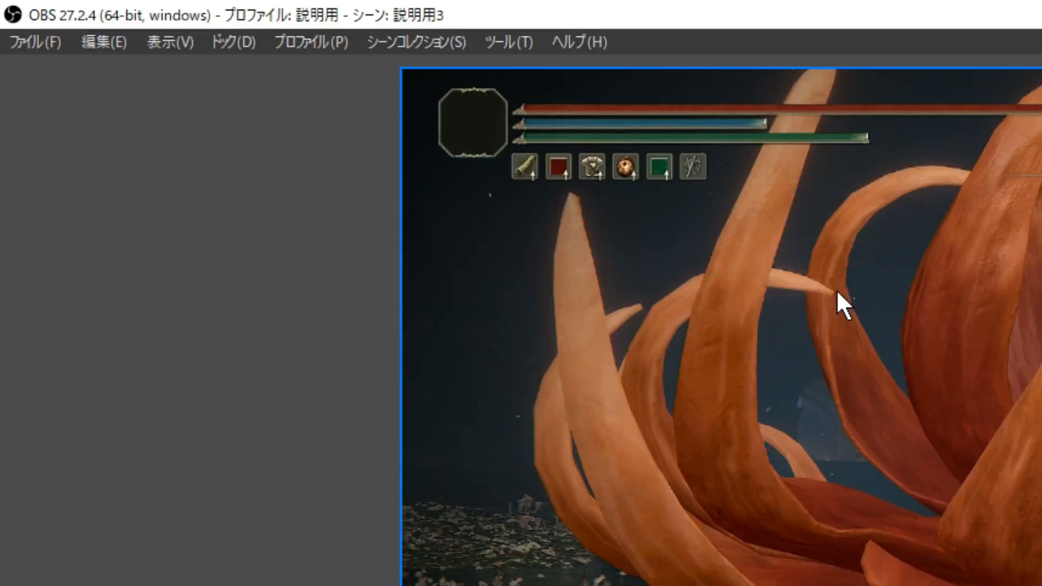
Open the Windows Task Manager (タスク マネージャー) for monitoring CPU load alongside OBS.
{"action": "left_click", "coordinate": [311, 40]}
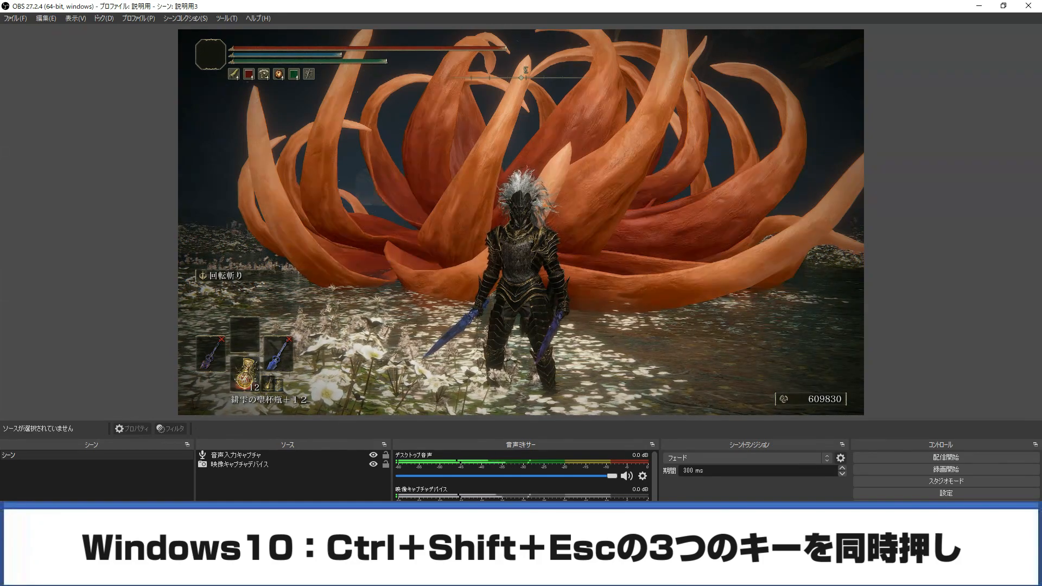
{"action": "key", "text": "ctrl+shift+Escape"}
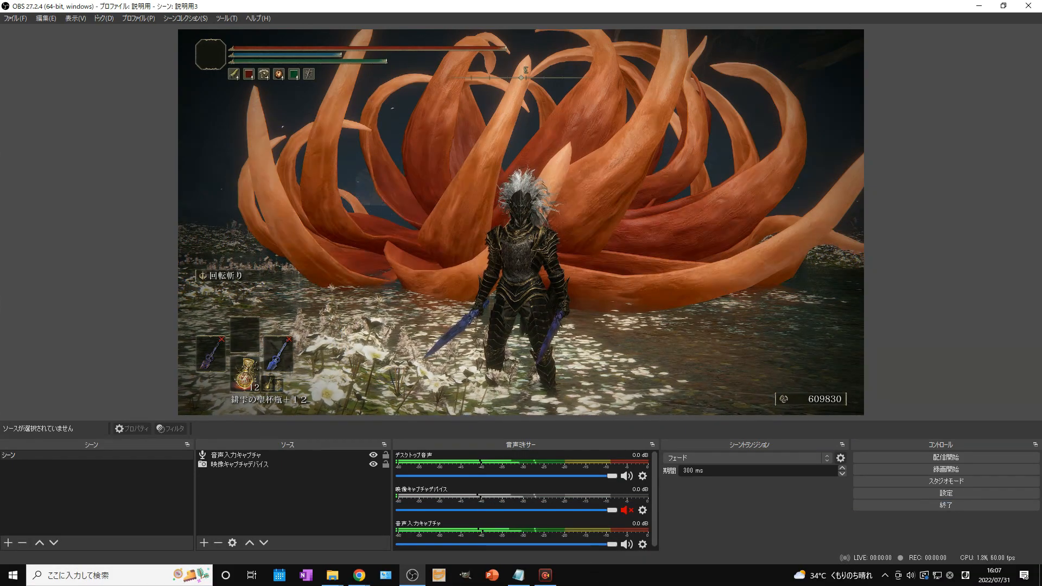
{"action": "right_click", "coordinate": [601, 581]}
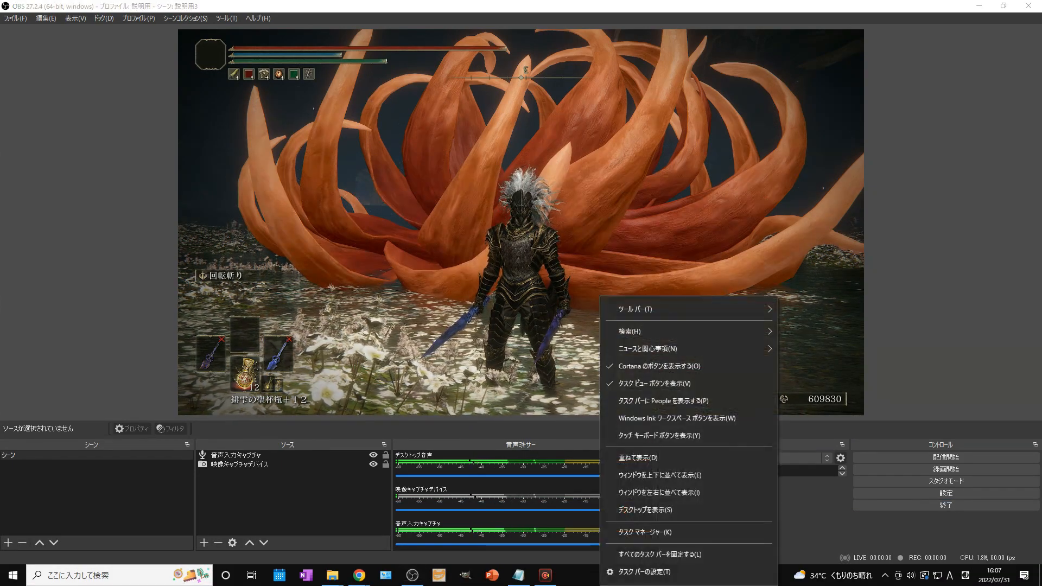
{"action": "left_click", "coordinate": [703, 535]}
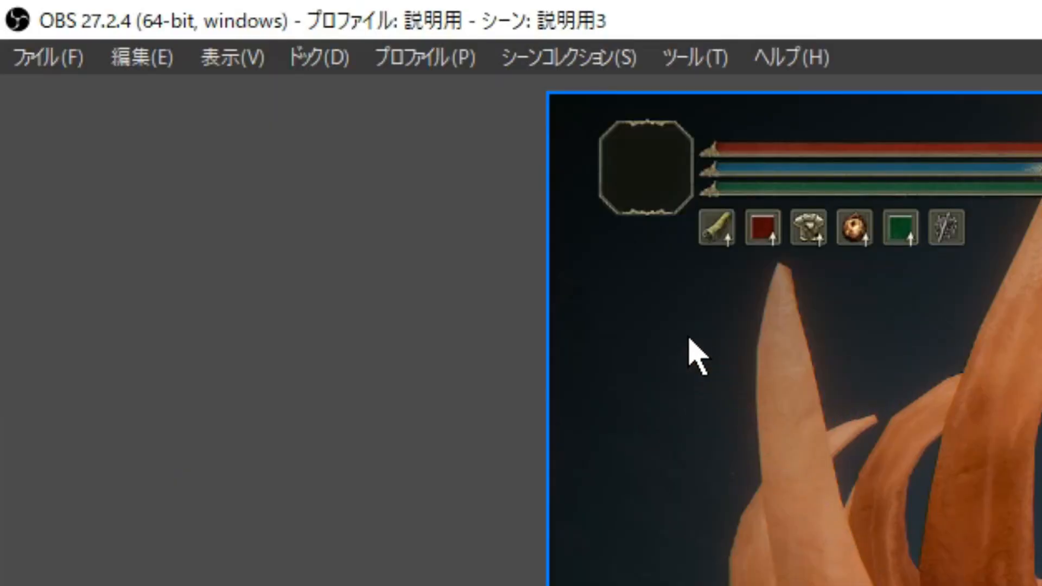
Run a test recording of the gameplay for about three minutes and stop it.
{"action": "left_click", "coordinate": [46, 58]}
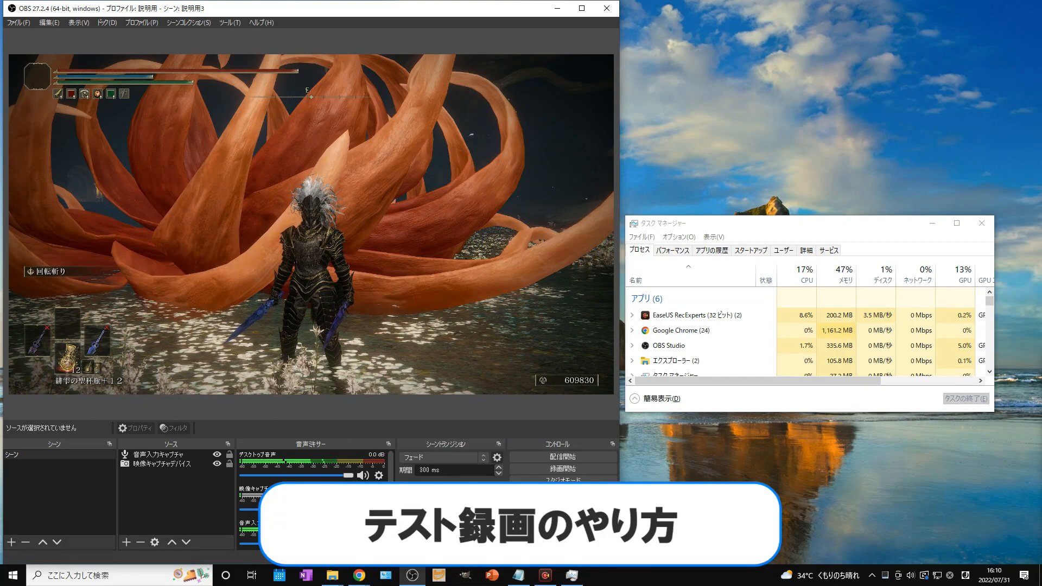
{"action": "left_click", "coordinate": [596, 468]}
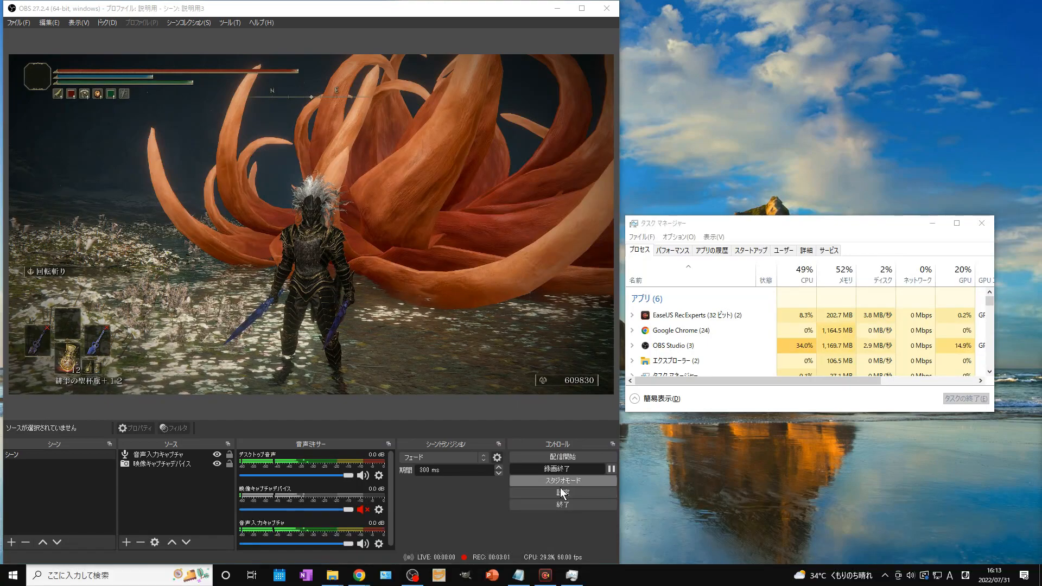
{"action": "left_click", "coordinate": [578, 468]}
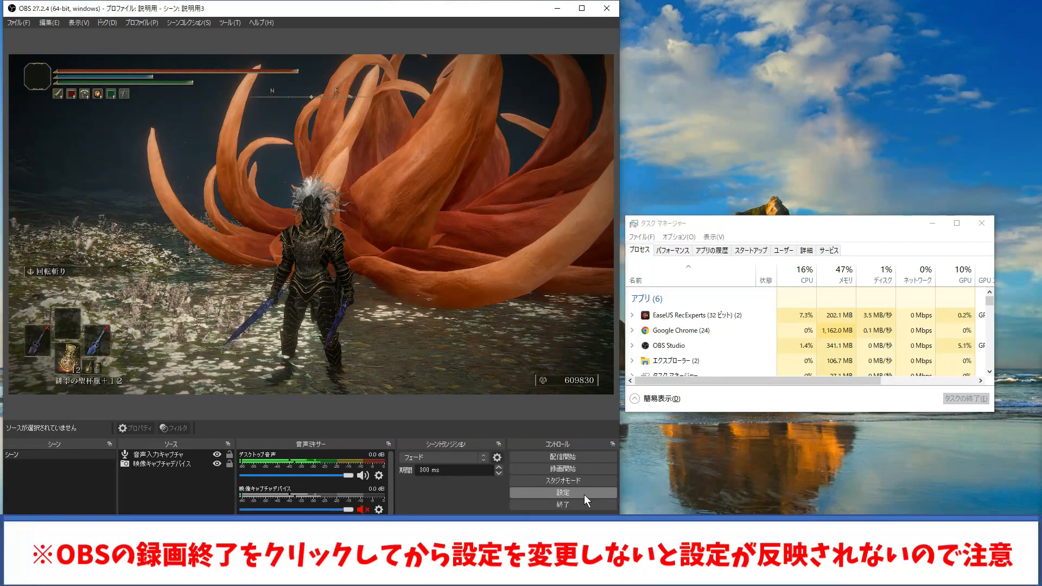
Lower the x264 CPU usage preset in the recording output settings to veryfast and on to superfast.
{"action": "left_click", "coordinate": [584, 493]}
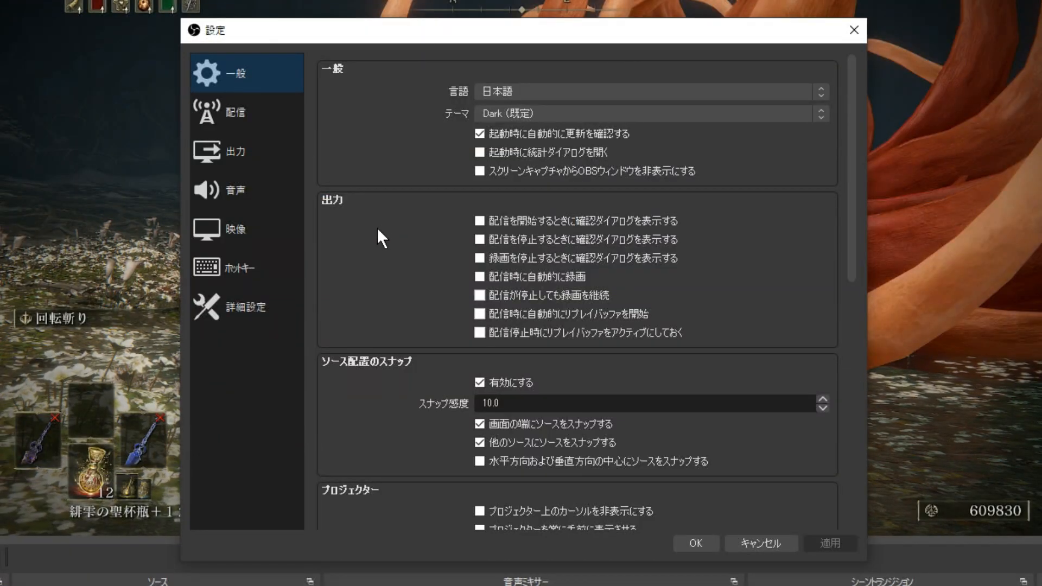
{"action": "left_click", "coordinate": [255, 154]}
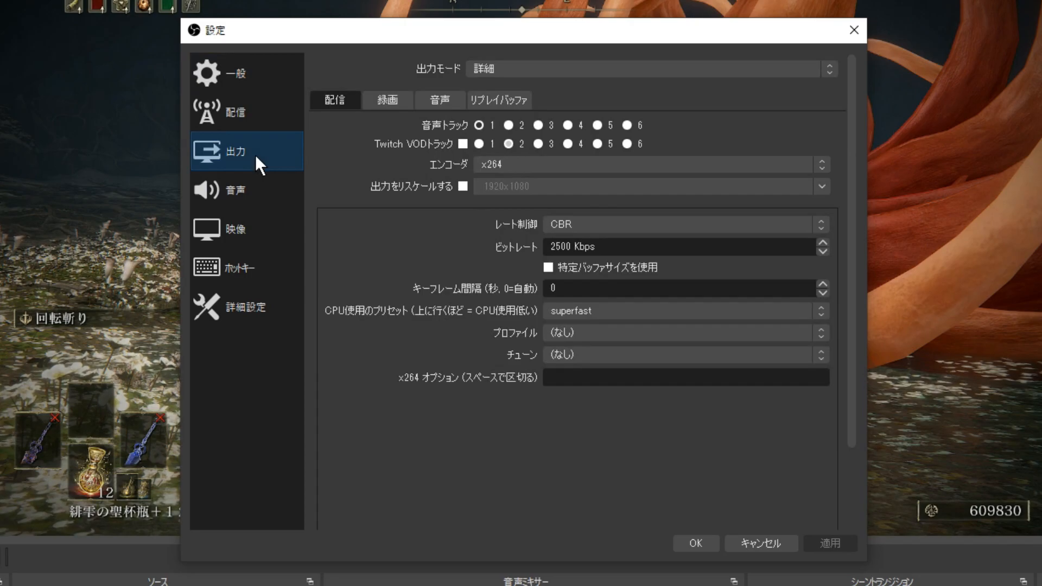
{"action": "left_click", "coordinate": [406, 98]}
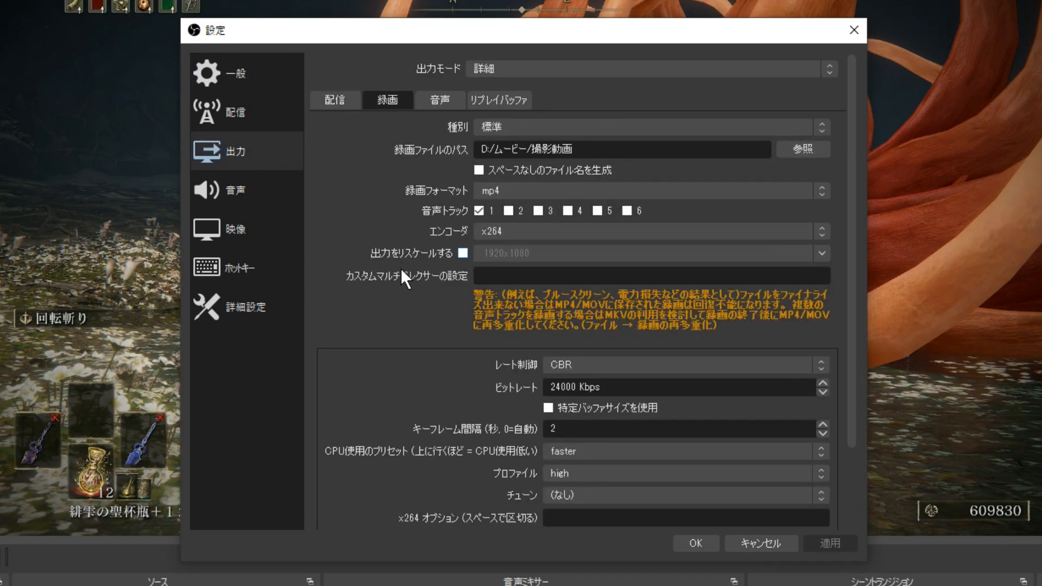
{"action": "scroll", "coordinate": [401, 282], "scroll_direction": "down", "scroll_amount": 3}
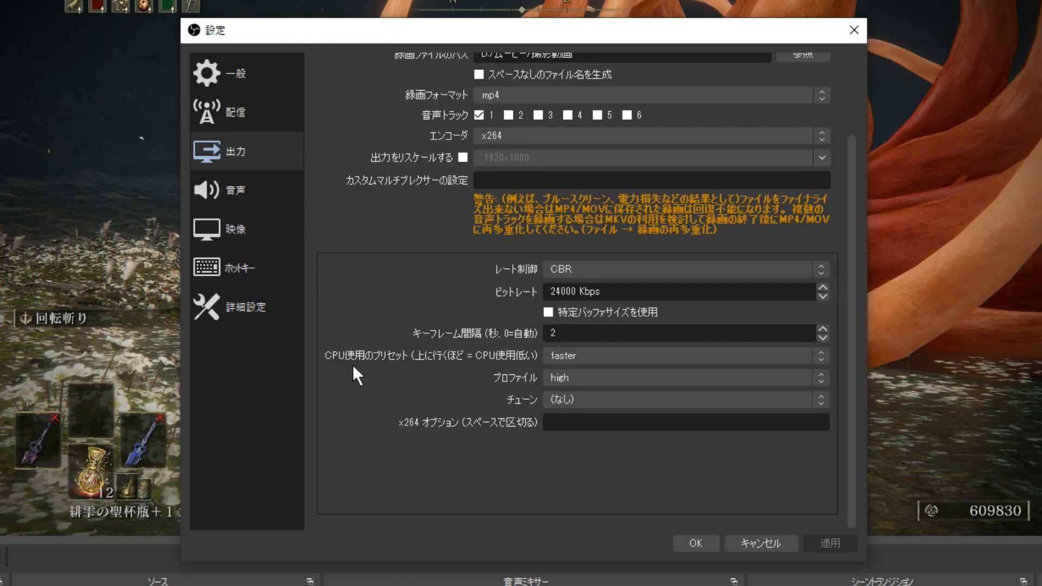
{"action": "left_click", "coordinate": [590, 358]}
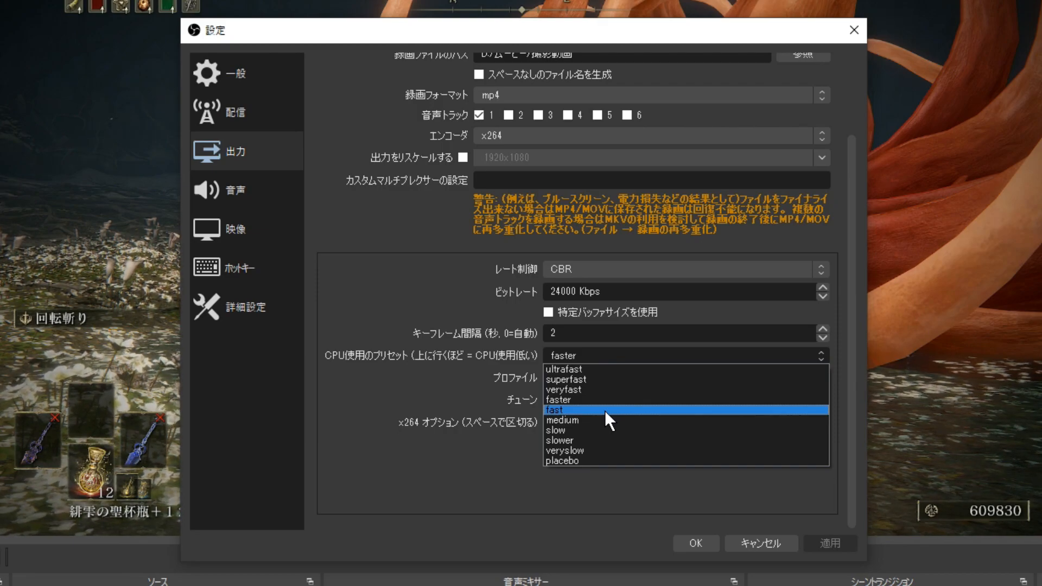
{"action": "left_click", "coordinate": [614, 386]}
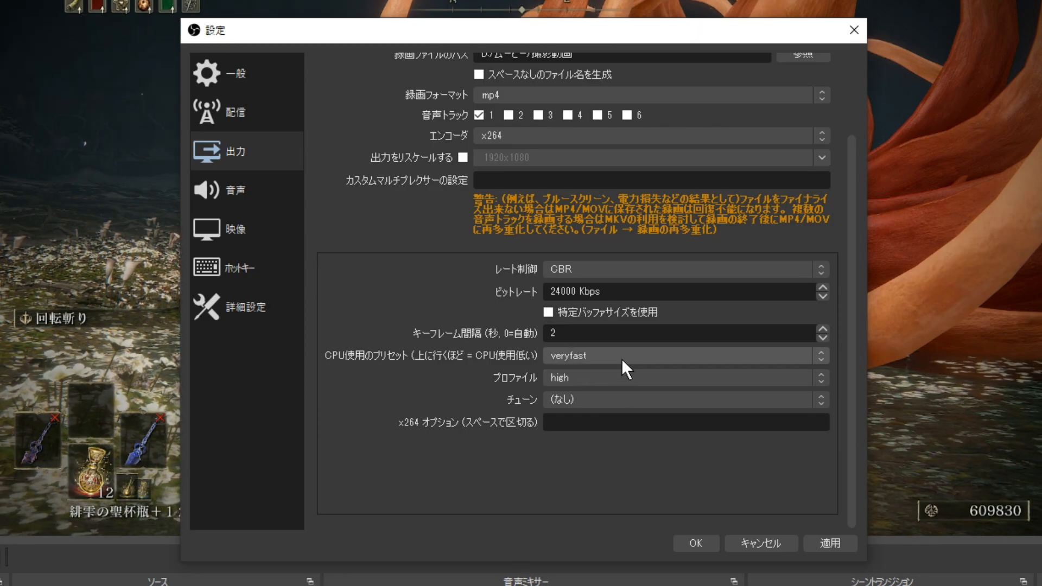
{"action": "left_click", "coordinate": [621, 359]}
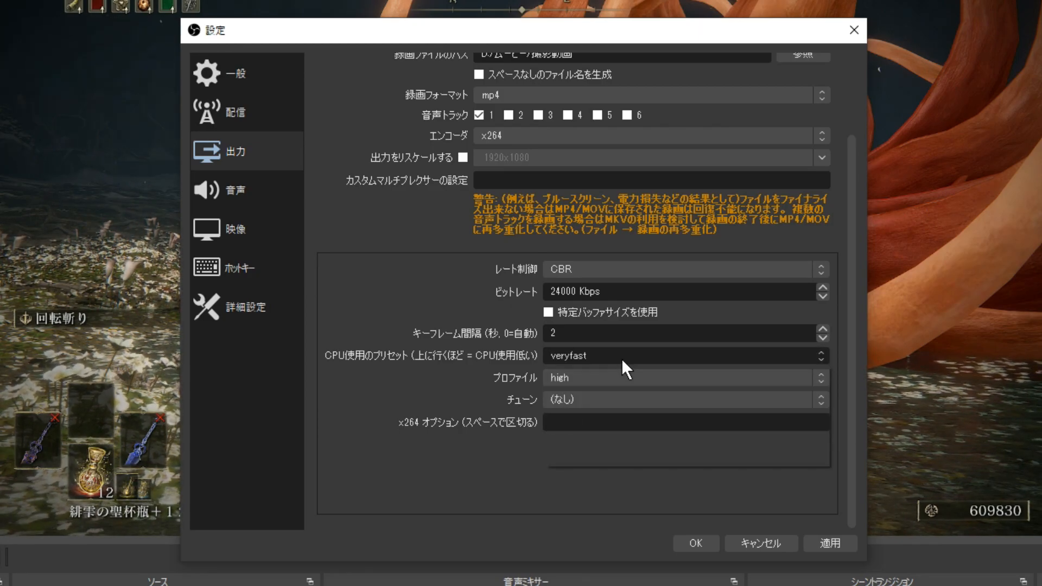
{"action": "left_click", "coordinate": [614, 380]}
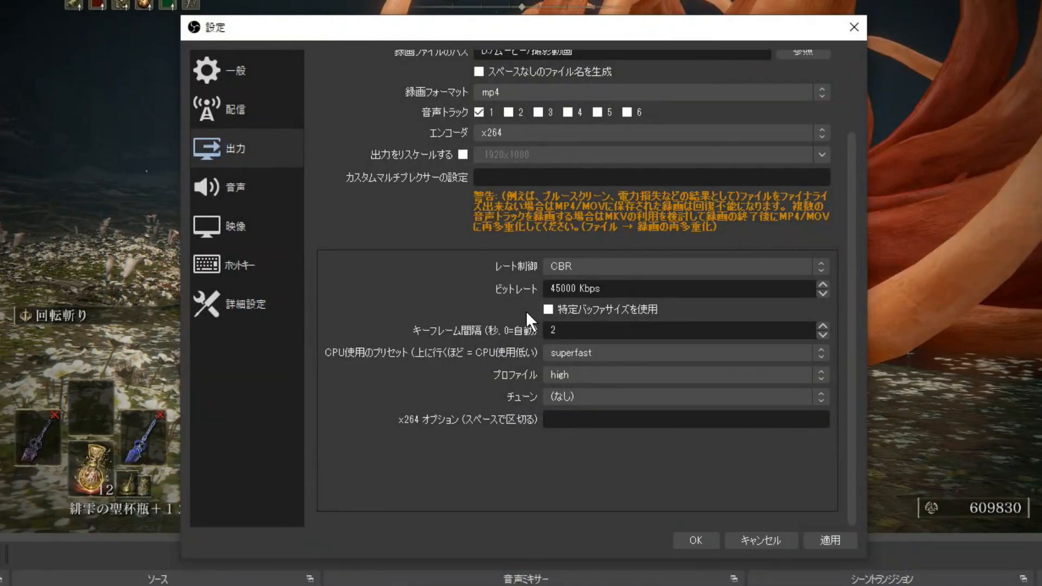
Set the common FPS value to 30 in the video settings and return to the recording output settings.
{"action": "left_click", "coordinate": [270, 233]}
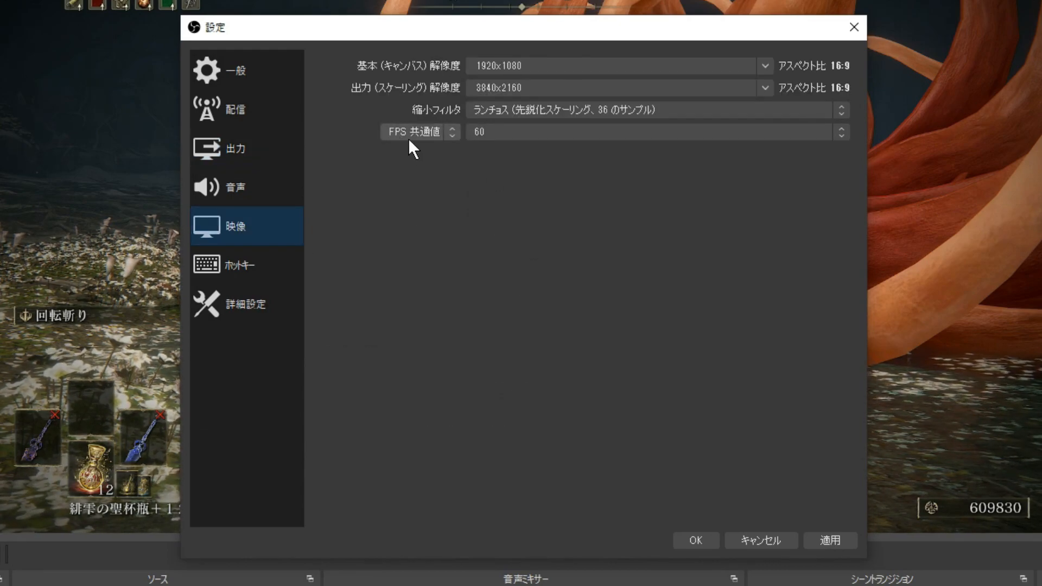
{"action": "left_click", "coordinate": [534, 131]}
{"action": "left_click", "coordinate": [519, 197]}
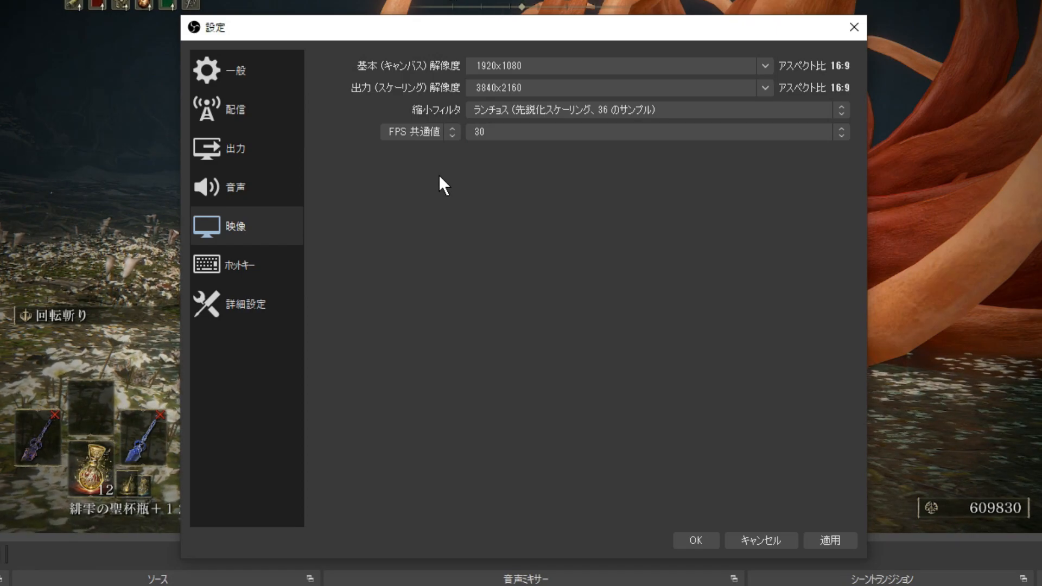
{"action": "left_click", "coordinate": [246, 147]}
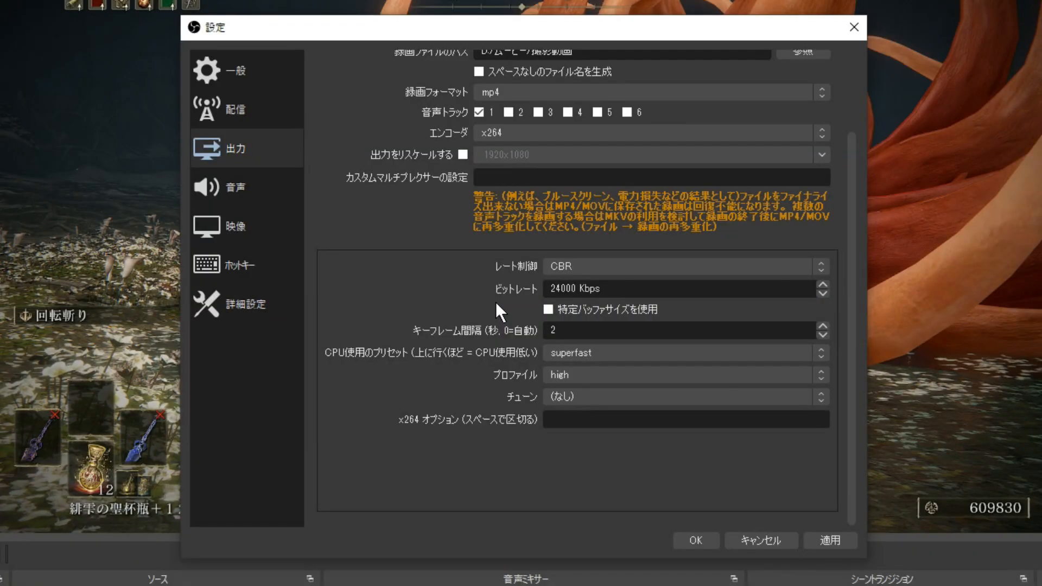
Set the output (scaled) resolution in the video settings back to 2560x1440.
{"action": "left_click", "coordinate": [272, 225]}
{"action": "left_click", "coordinate": [478, 87]}
{"action": "key", "text": "BackSpace"}
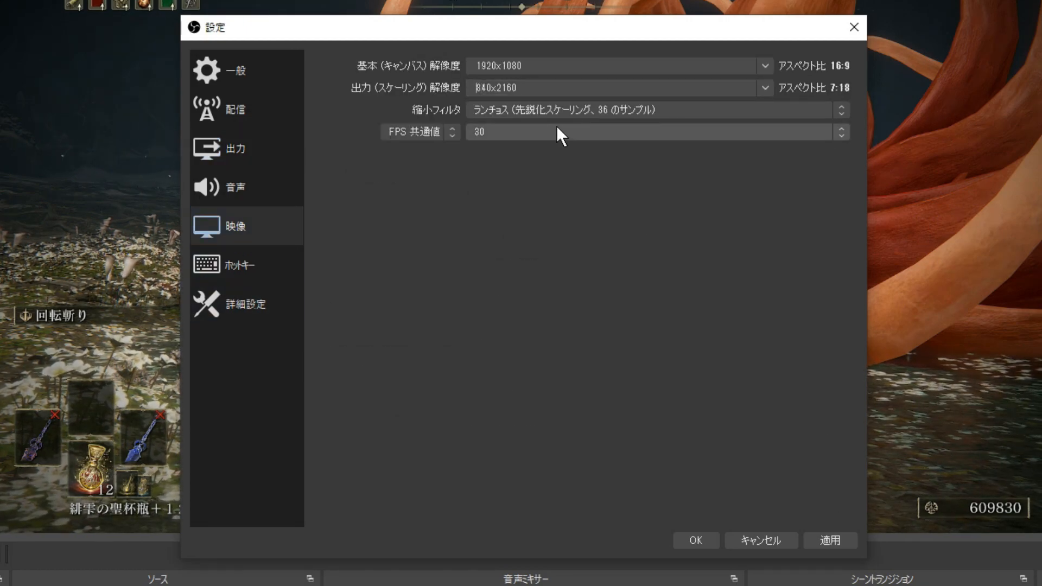
{"action": "key", "text": "Delete"}
{"action": "key", "text": "Delete"}
{"action": "type", "text": "256"}
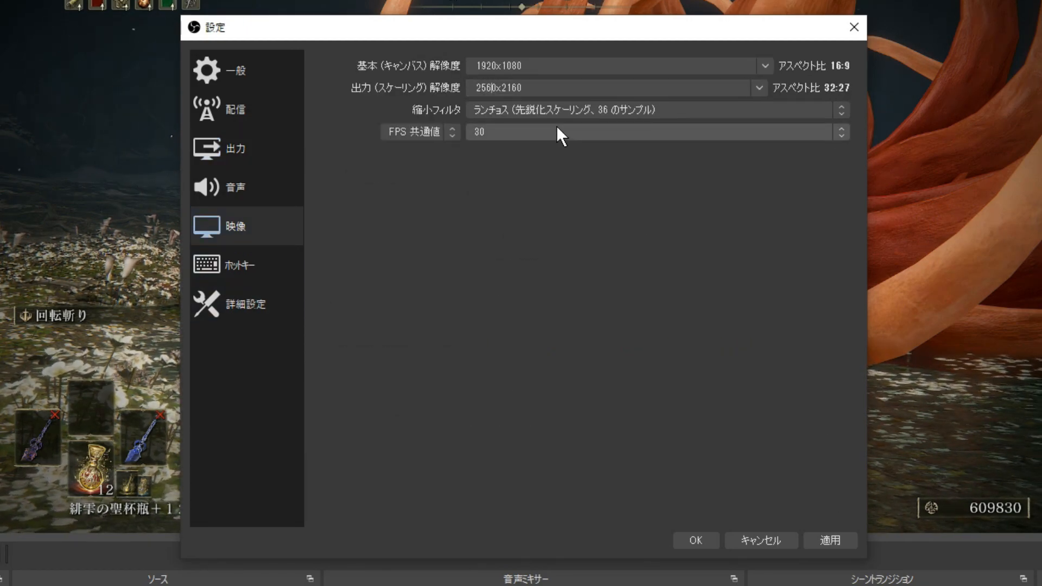
{"action": "key", "text": "Right"}
{"action": "key", "text": "Right"}
{"action": "key", "text": "Delete"}
{"action": "key", "text": "Delete"}
{"action": "key", "text": "Delete"}
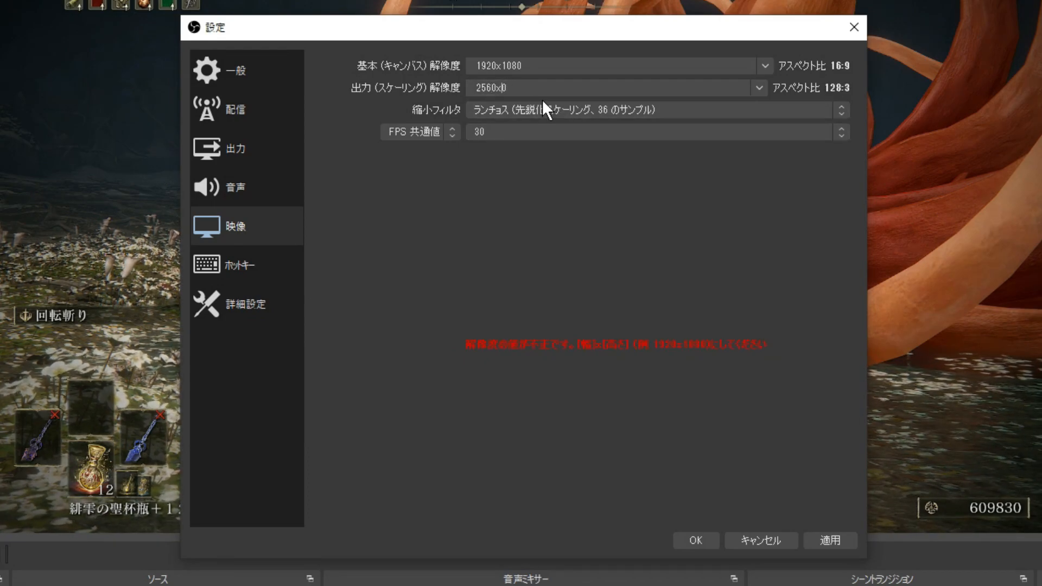
{"action": "type", "text": "1440"}
{"action": "key", "text": "Delete"}
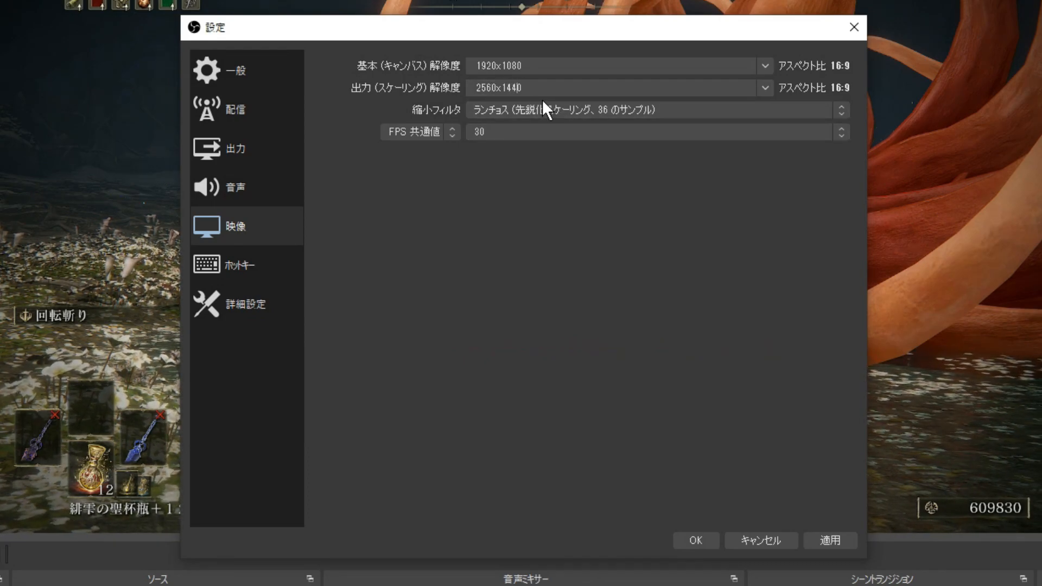
Set the common FPS value back to 60 and reopen the recording output settings.
{"action": "left_click", "coordinate": [613, 132]}
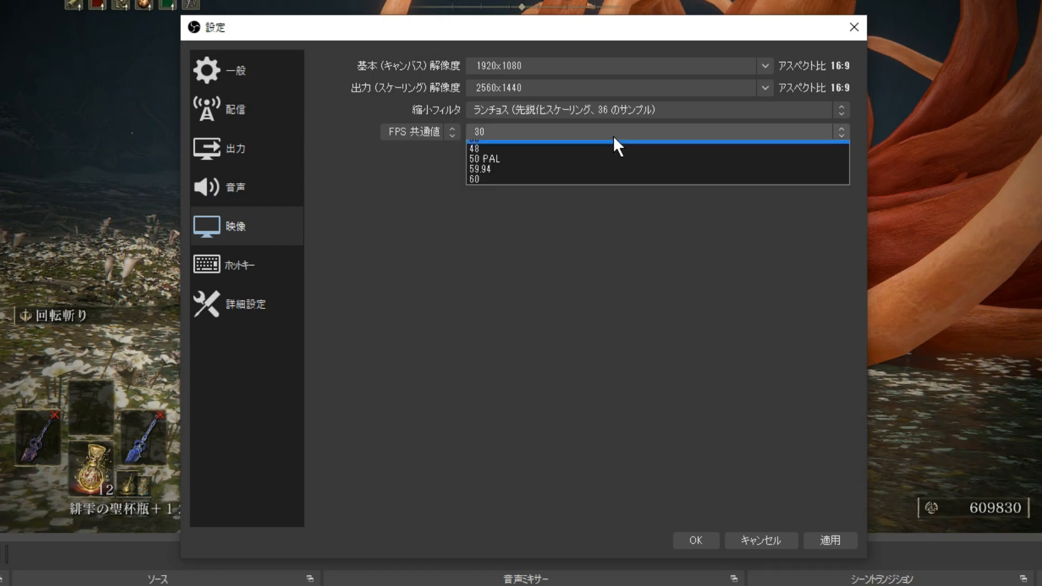
{"action": "left_click", "coordinate": [490, 236]}
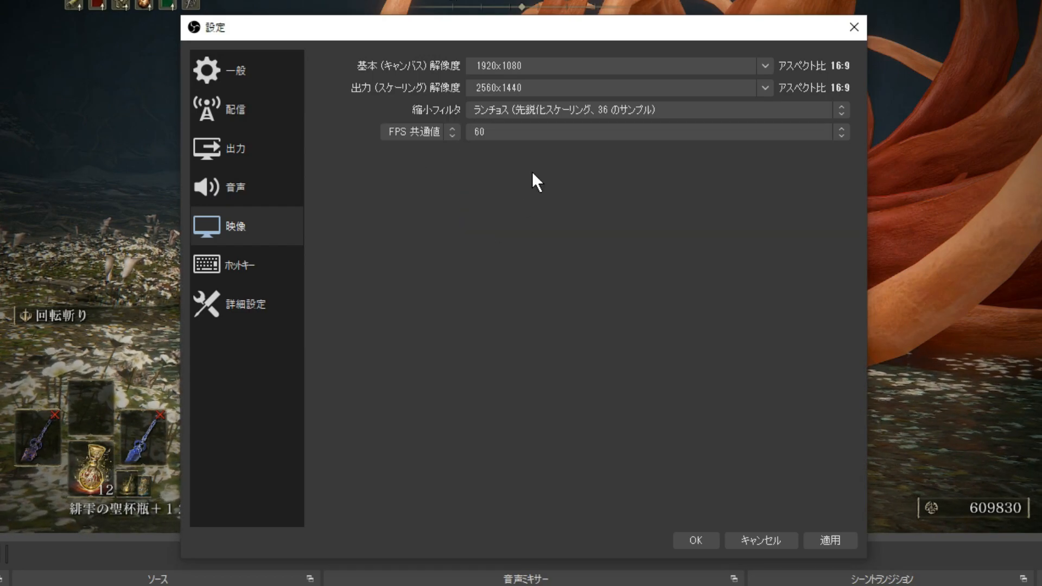
{"action": "left_click", "coordinate": [245, 226]}
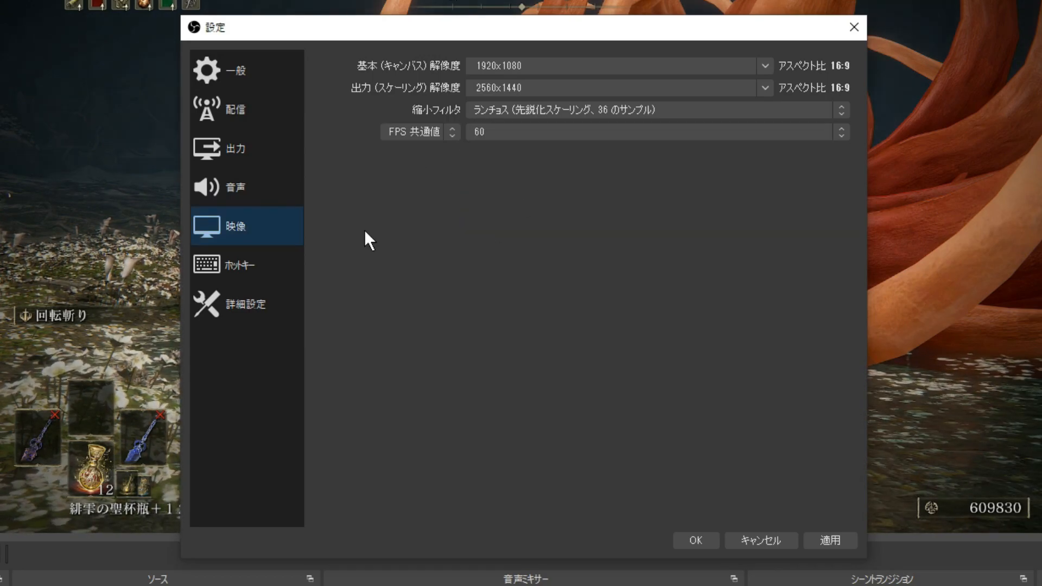
{"action": "left_click", "coordinate": [273, 151]}
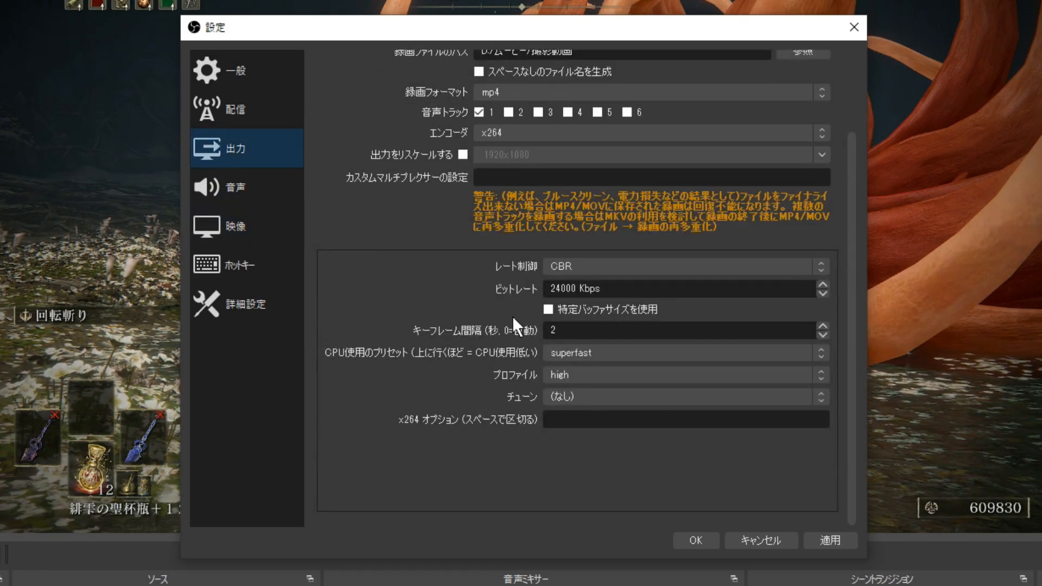
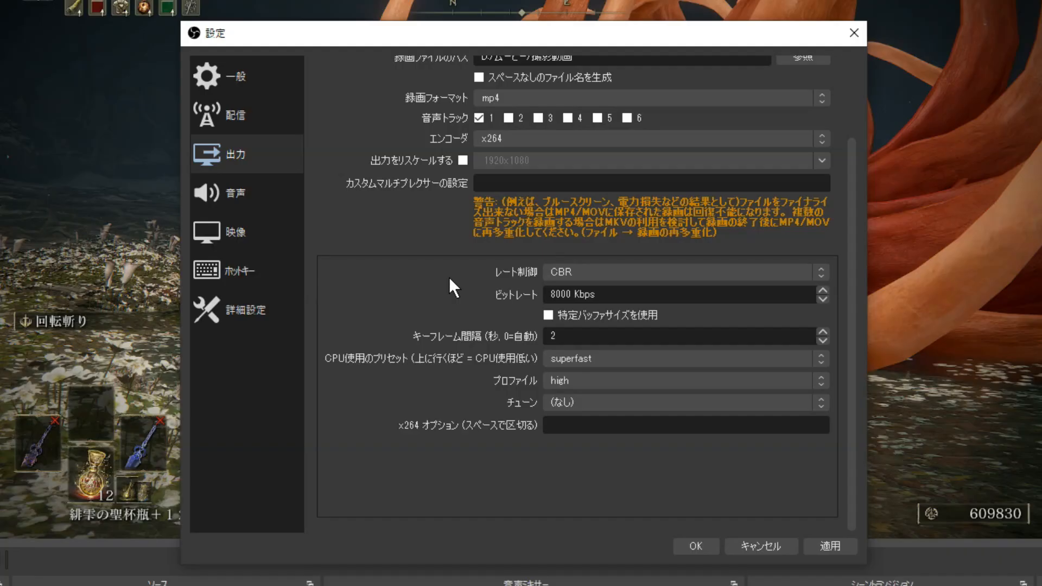
Set the common FPS value to 30 in the video settings and lower the recording bitrate to 7500 Kbps.
{"action": "left_click", "coordinate": [275, 237]}
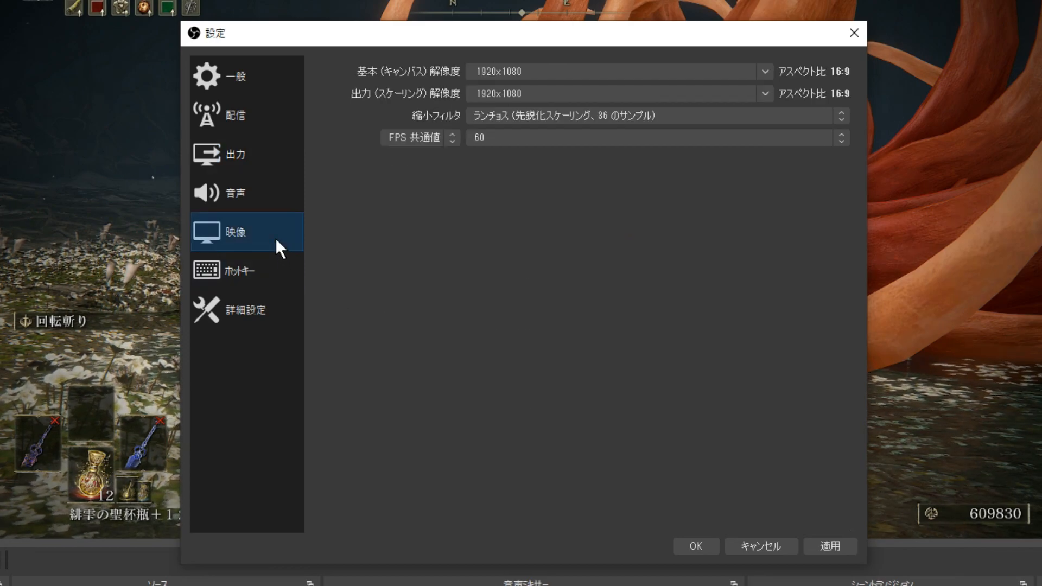
{"action": "left_click", "coordinate": [512, 140]}
{"action": "left_click", "coordinate": [500, 205]}
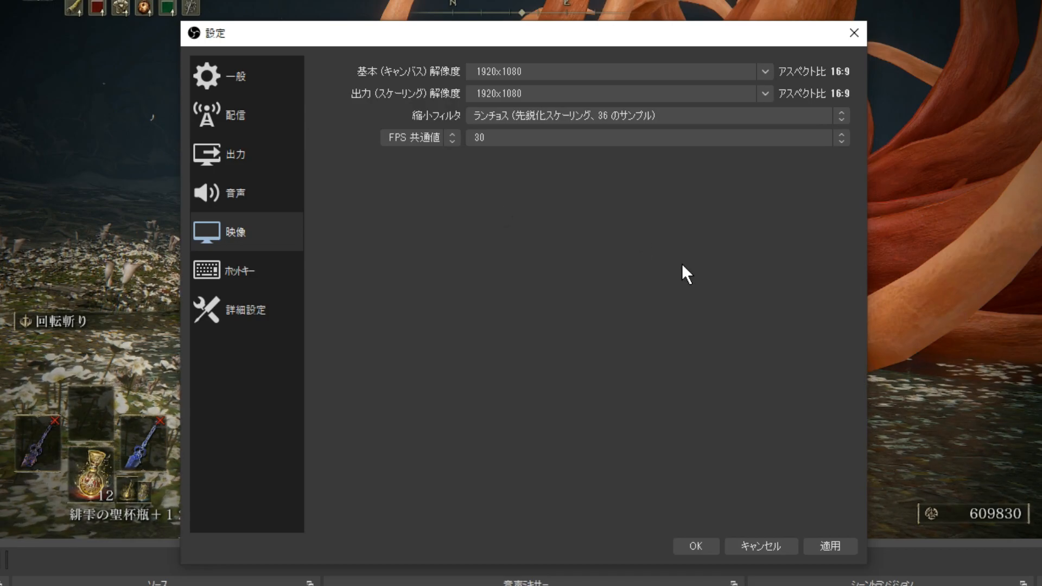
{"action": "left_click", "coordinate": [283, 163]}
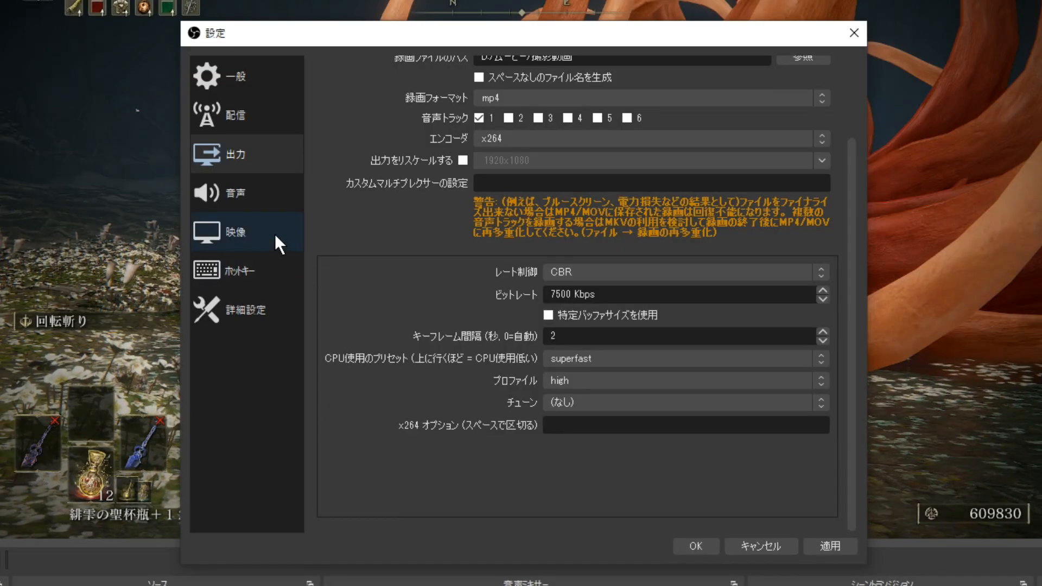
Set the output (scaled) resolution to 1280x720 and the common FPS value to 60 in the video settings.
{"action": "left_click", "coordinate": [275, 233]}
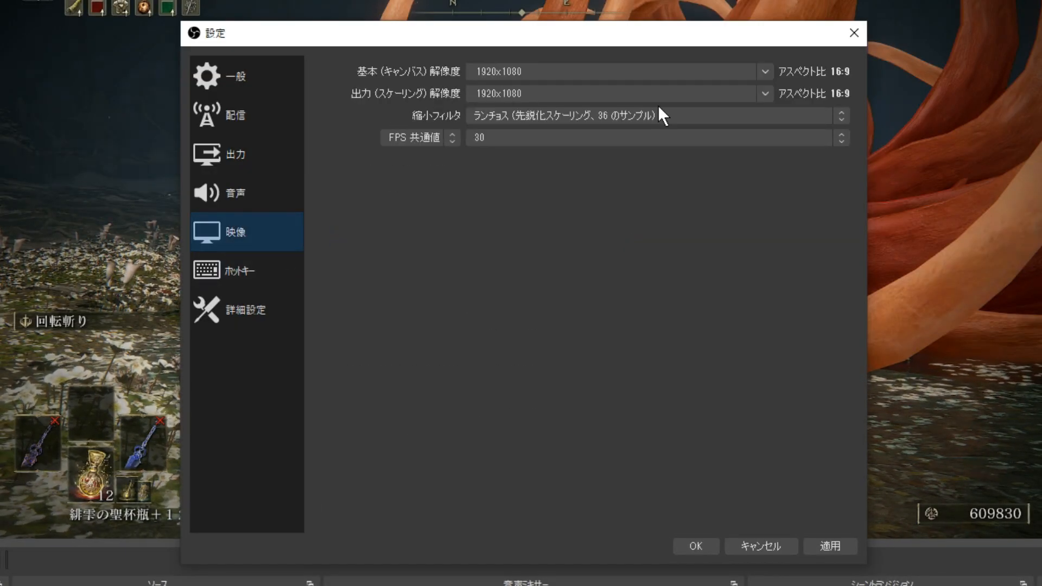
{"action": "left_click", "coordinate": [766, 95]}
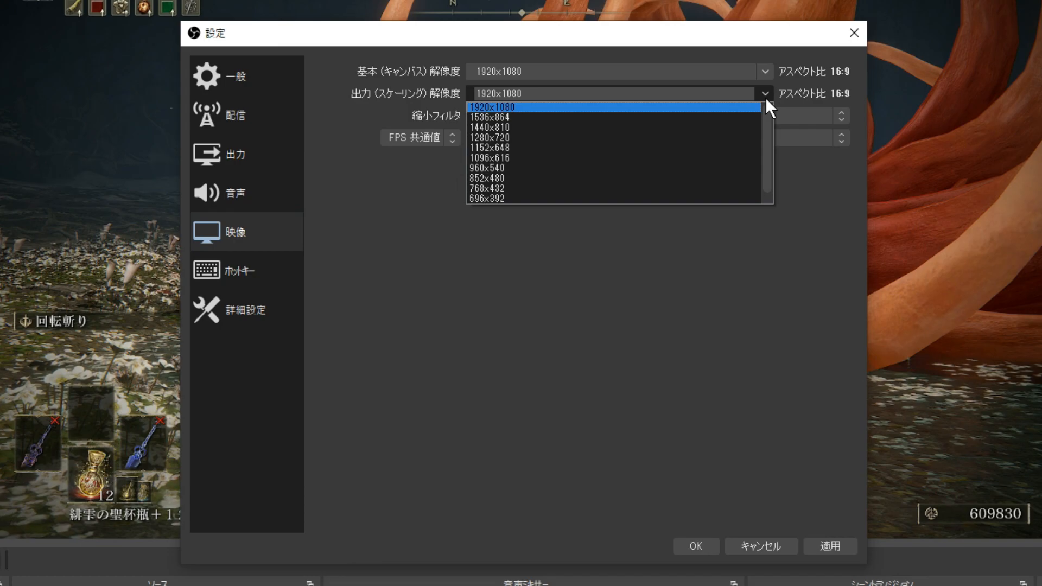
{"action": "left_click", "coordinate": [708, 139]}
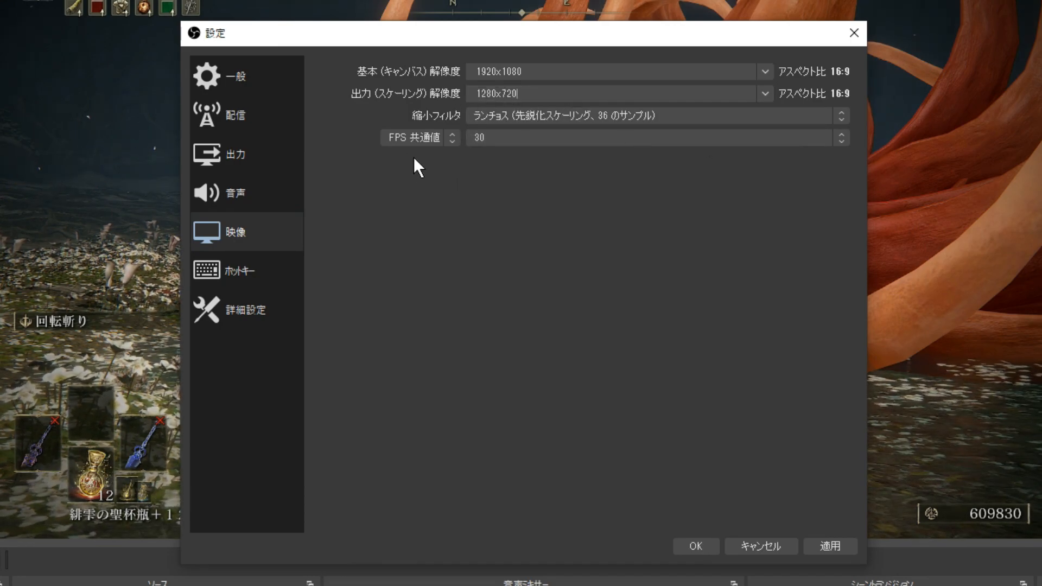
{"action": "left_click", "coordinate": [543, 137]}
{"action": "left_click", "coordinate": [515, 245]}
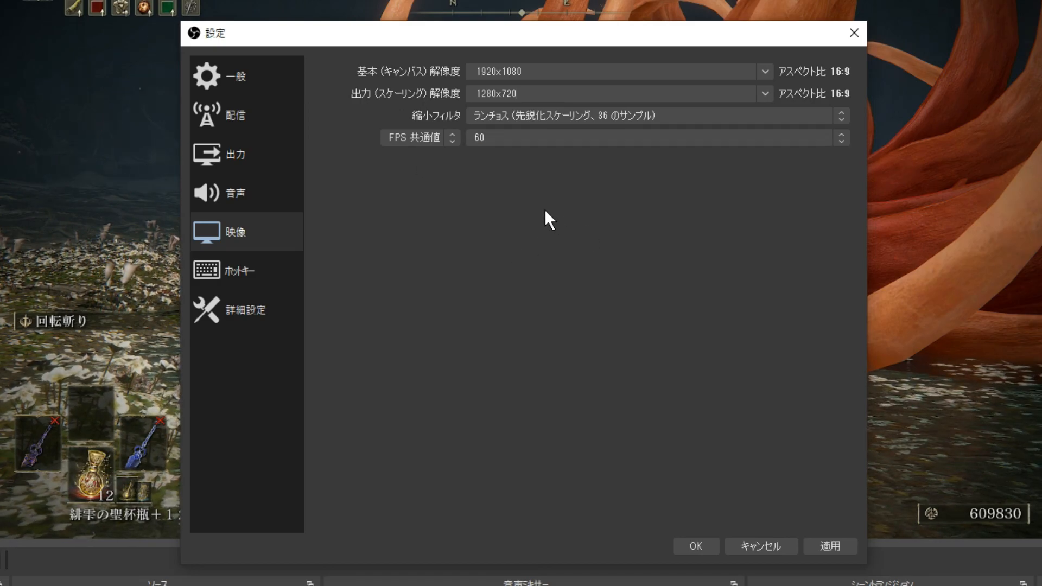
Switch the recording encoder in the output settings to NVIDIA NVENC H.264 (new).
{"action": "left_click", "coordinate": [258, 157]}
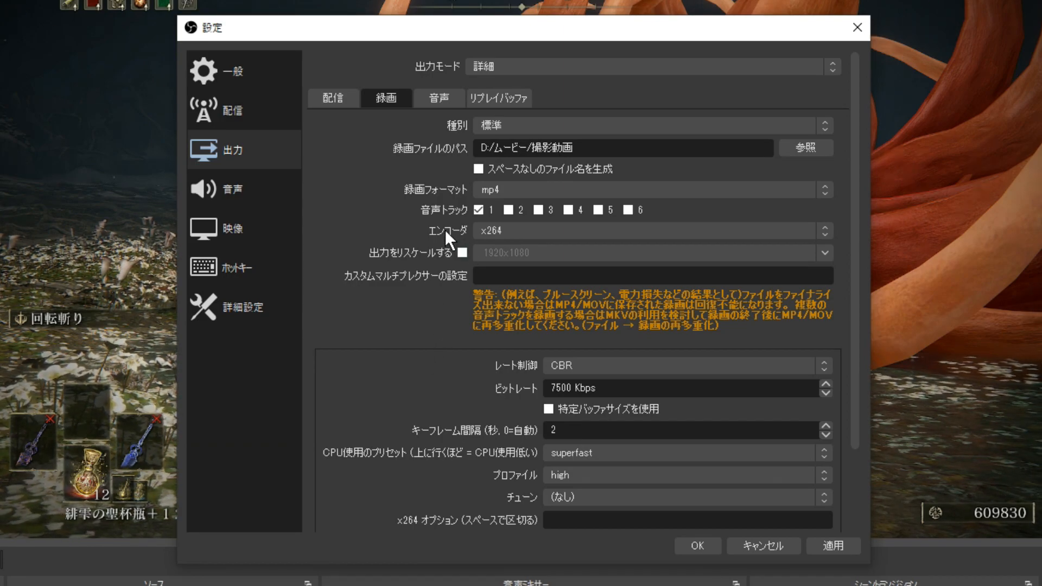
{"action": "left_click", "coordinate": [562, 228]}
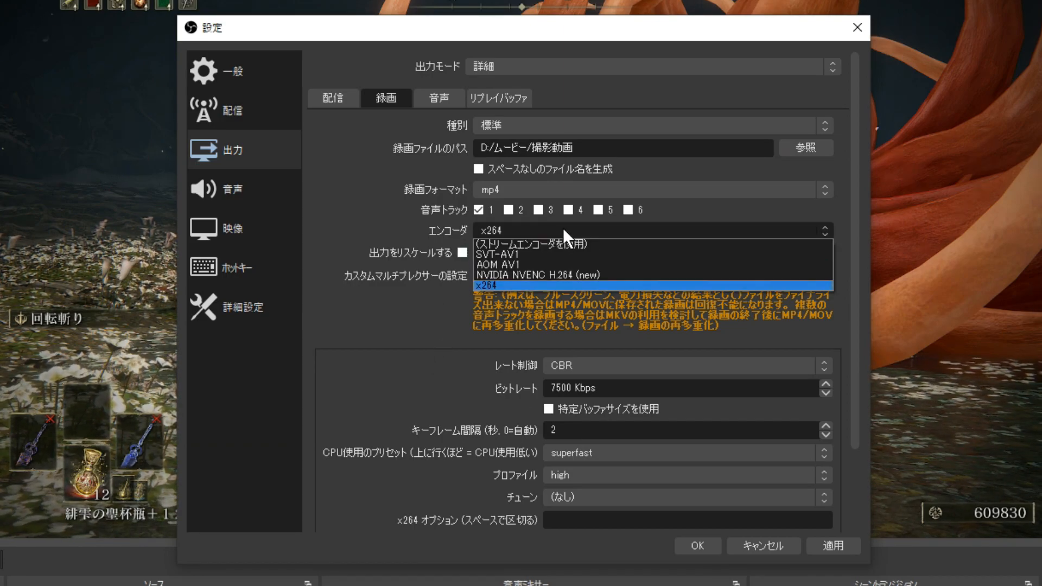
{"action": "left_click", "coordinate": [567, 275]}
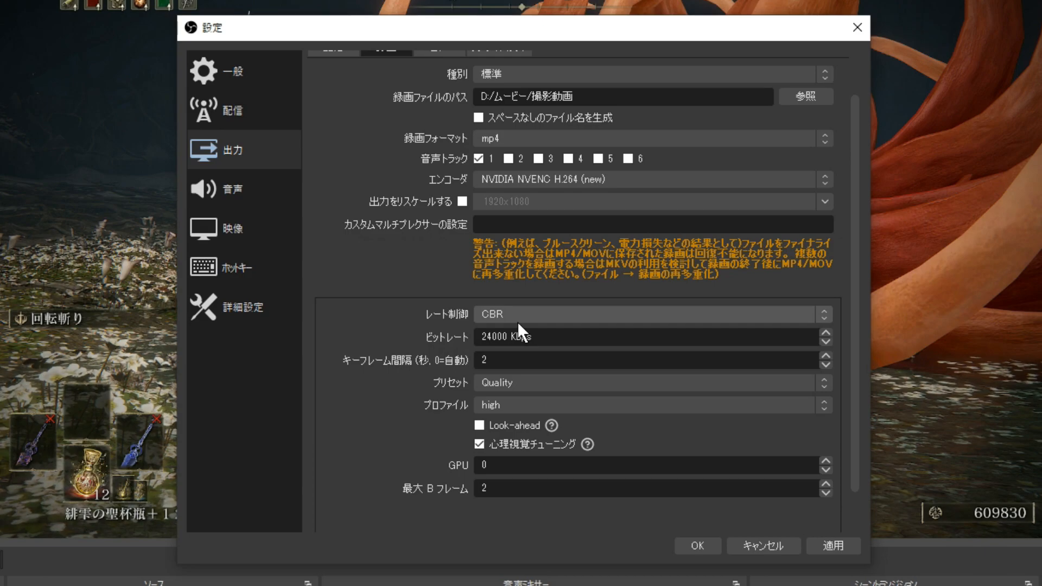
Set the NVENC recording preset to Performance and review the alternative presets.
{"action": "scroll", "coordinate": [468, 308], "scroll_direction": "down", "scroll_amount": 2}
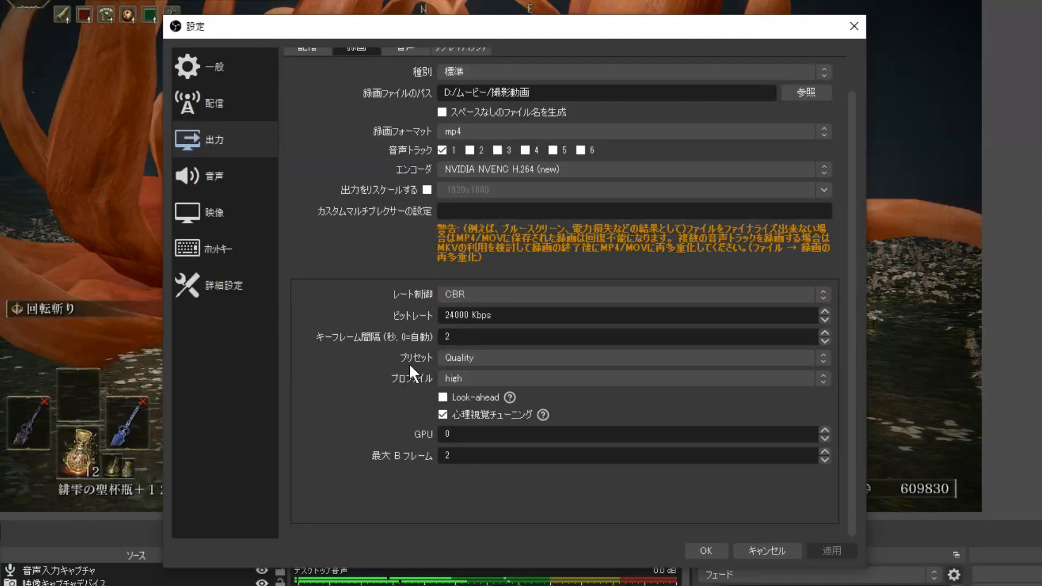
{"action": "left_click", "coordinate": [505, 361]}
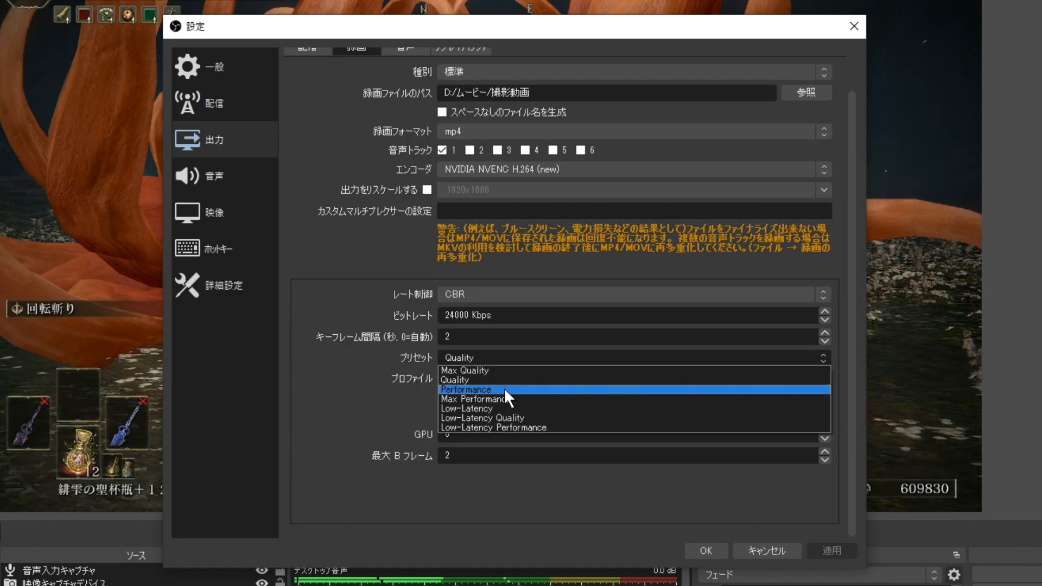
{"action": "left_click", "coordinate": [504, 388]}
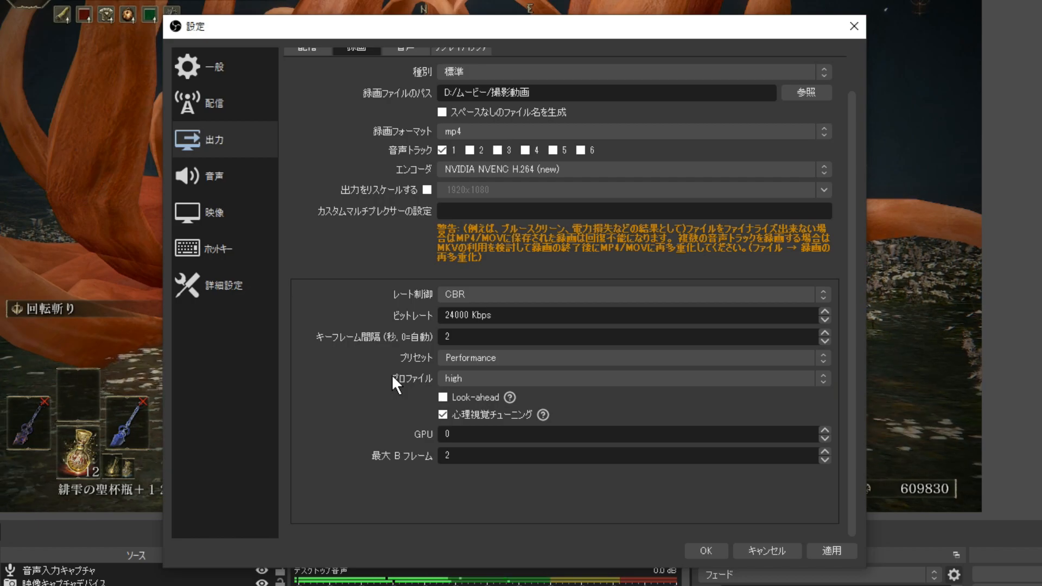
{"action": "left_click", "coordinate": [509, 356]}
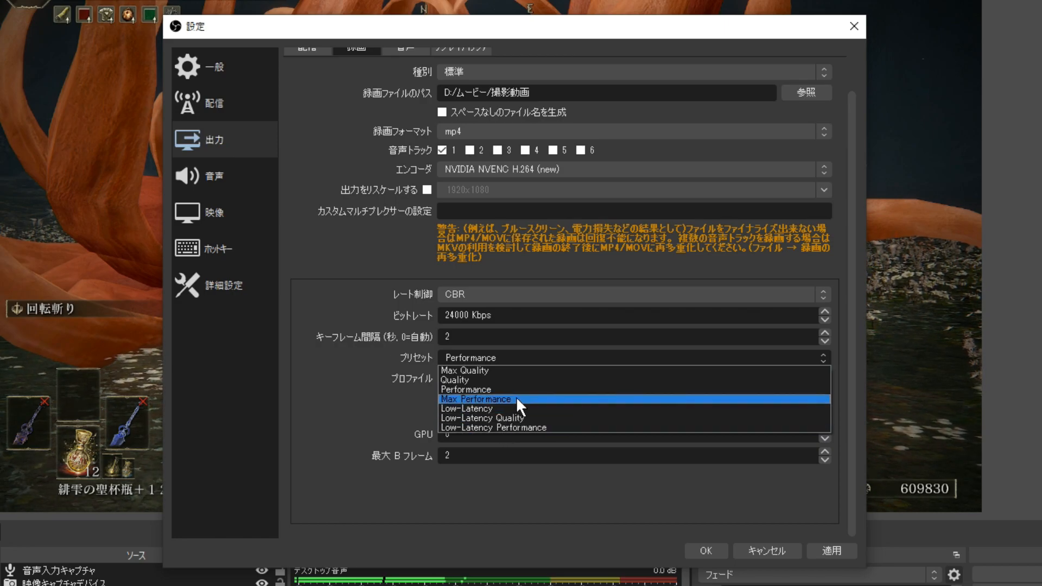
{"action": "left_click", "coordinate": [545, 392]}
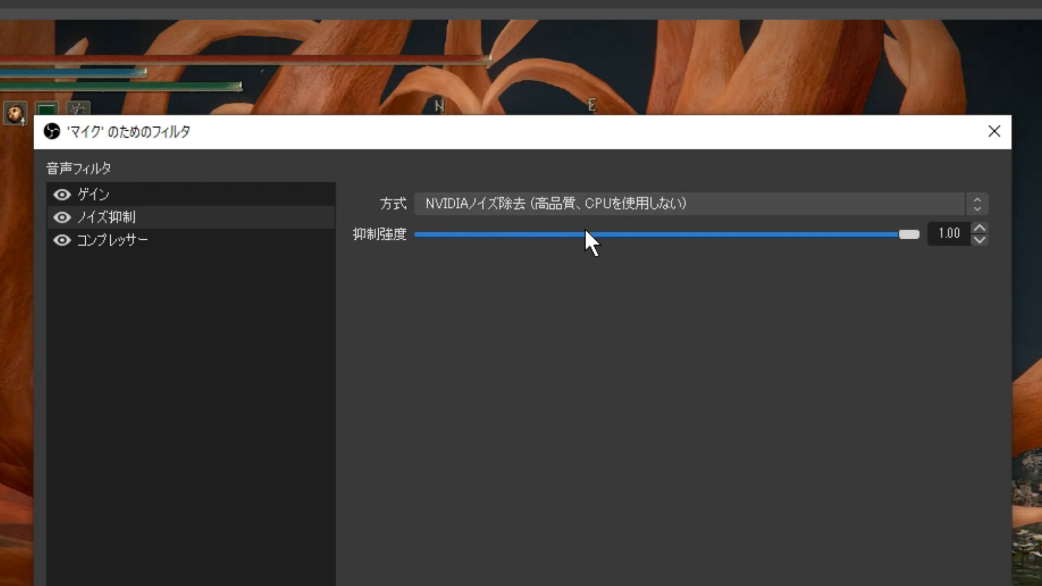
Open the method choices of the microphone's noise suppression filter.
{"action": "left_click", "coordinate": [625, 204]}
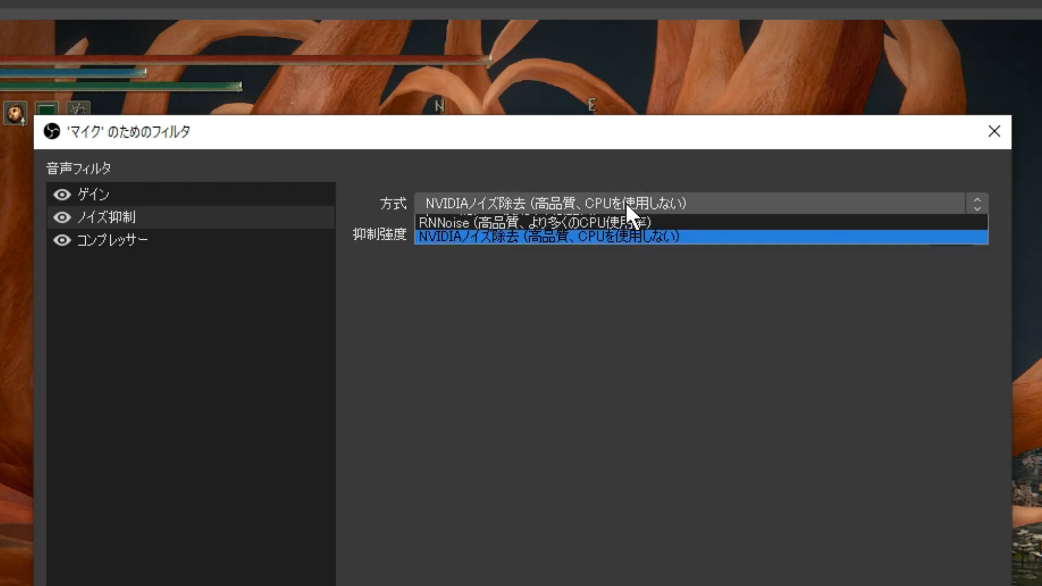